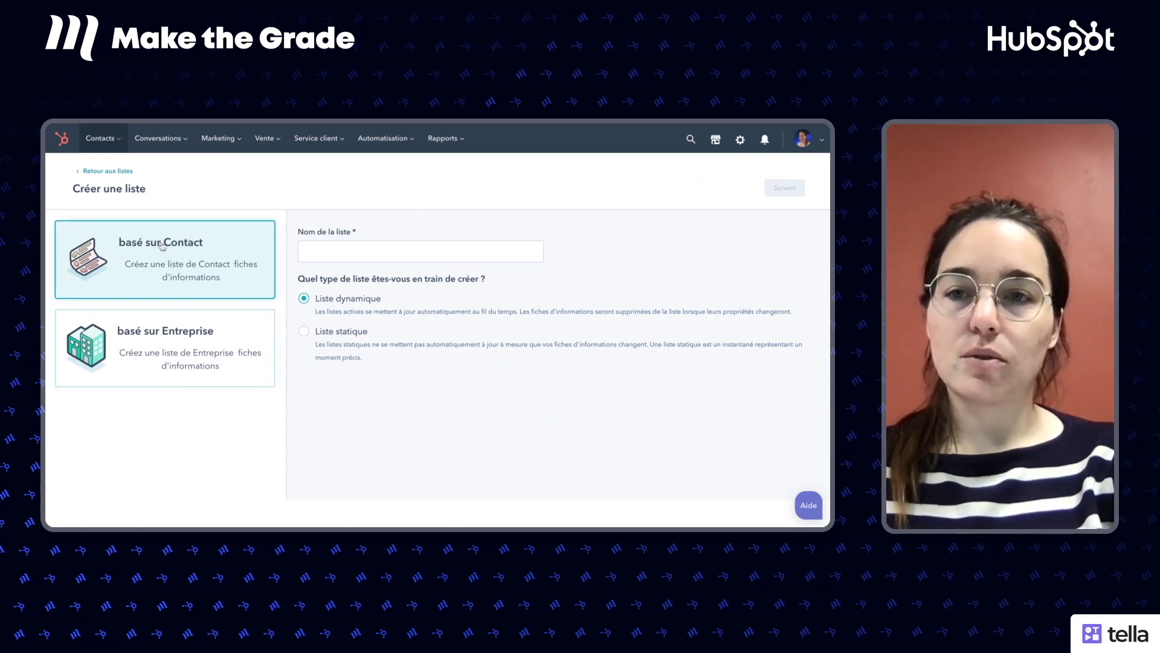
# - Create a contact-based dynamic list named "Contacts à attribuer" and continue to its filter setup
pyautogui.click(333, 258)
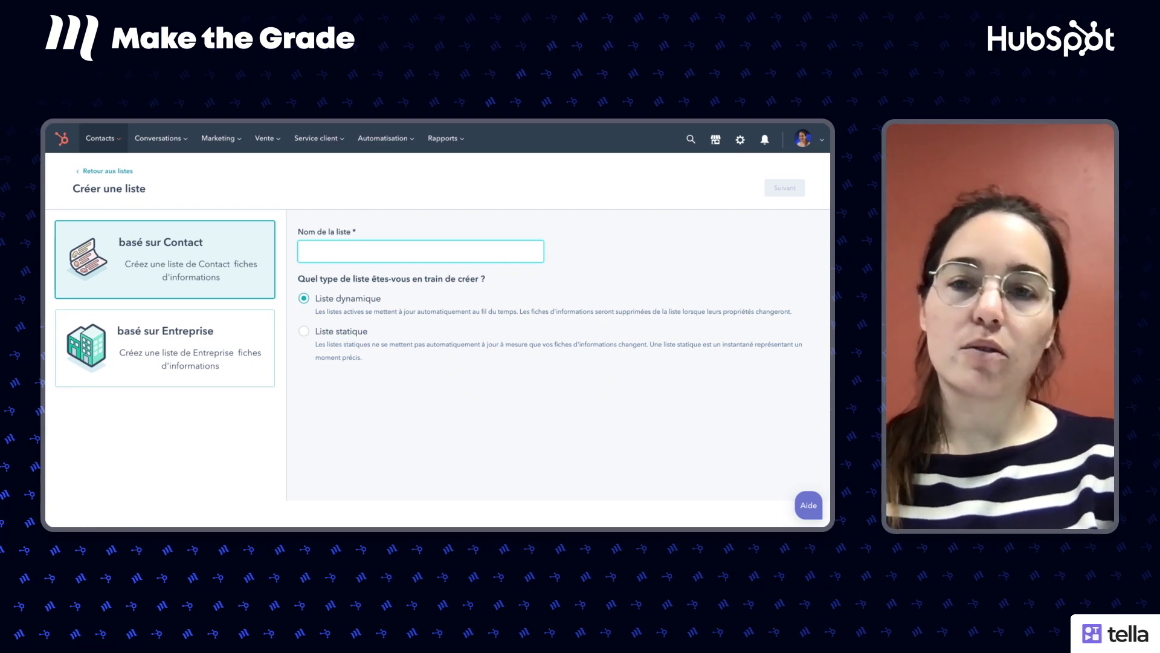
pyautogui.write('Contacts')
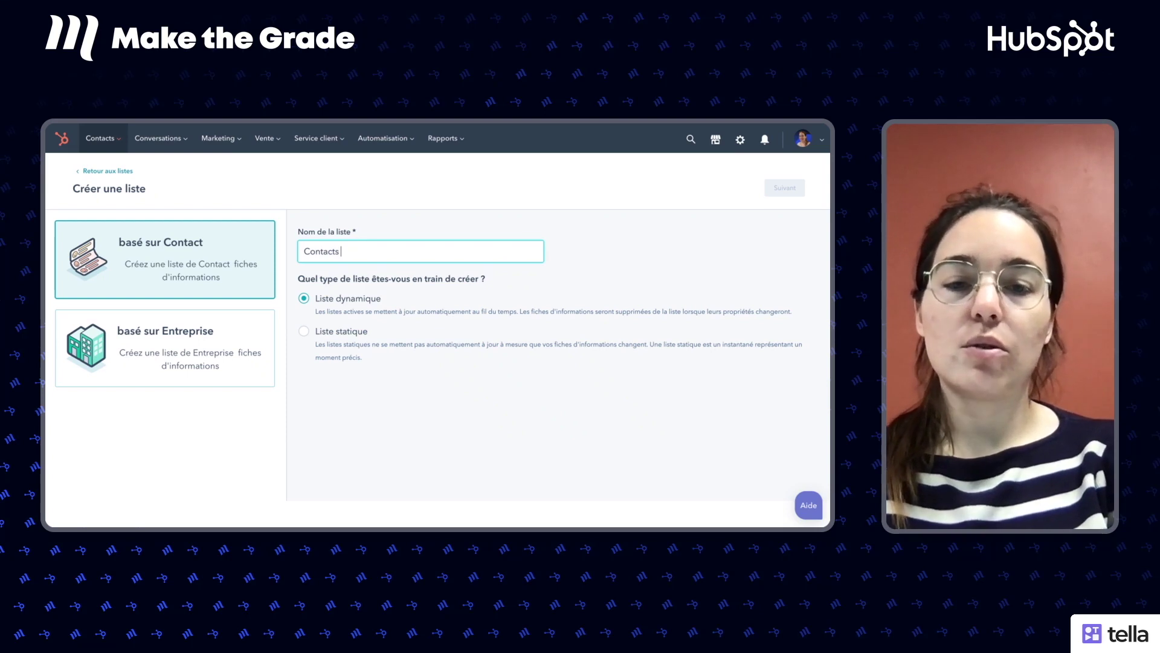
pyautogui.write(' à attribu')
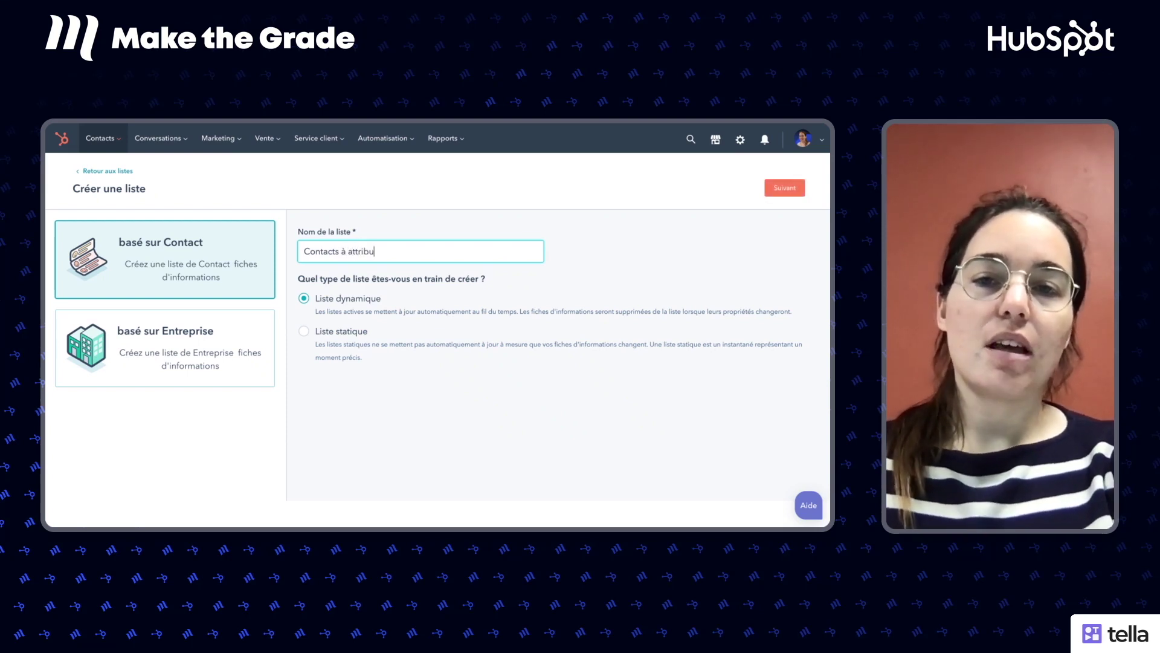
pyautogui.write('er')
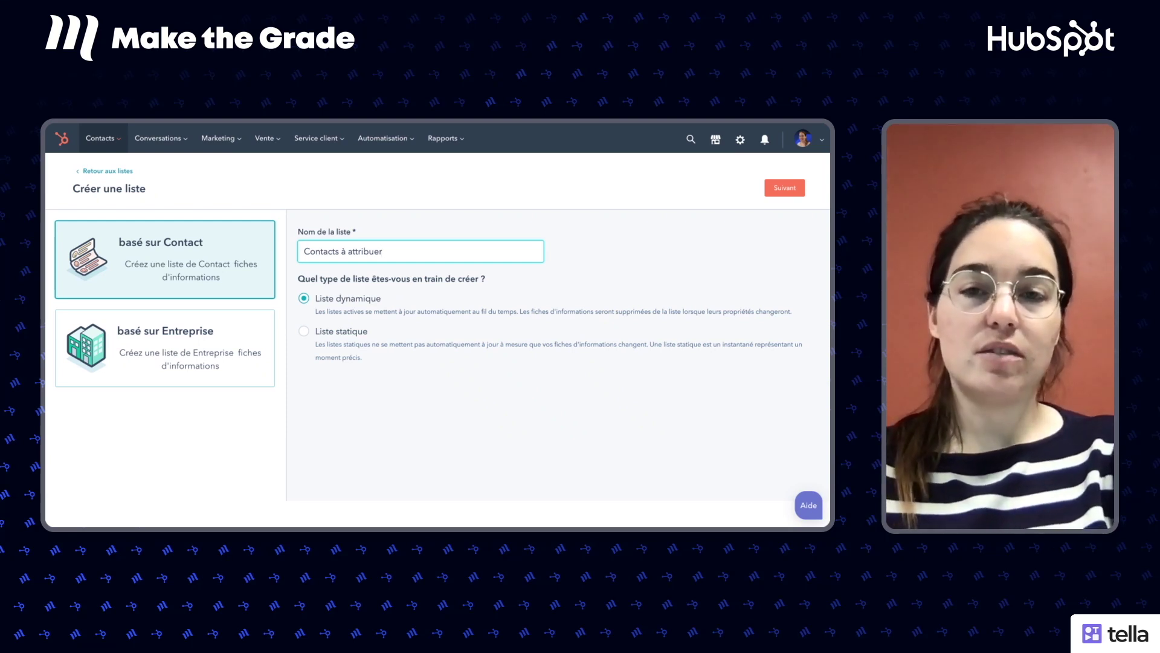
pyautogui.click(784, 189)
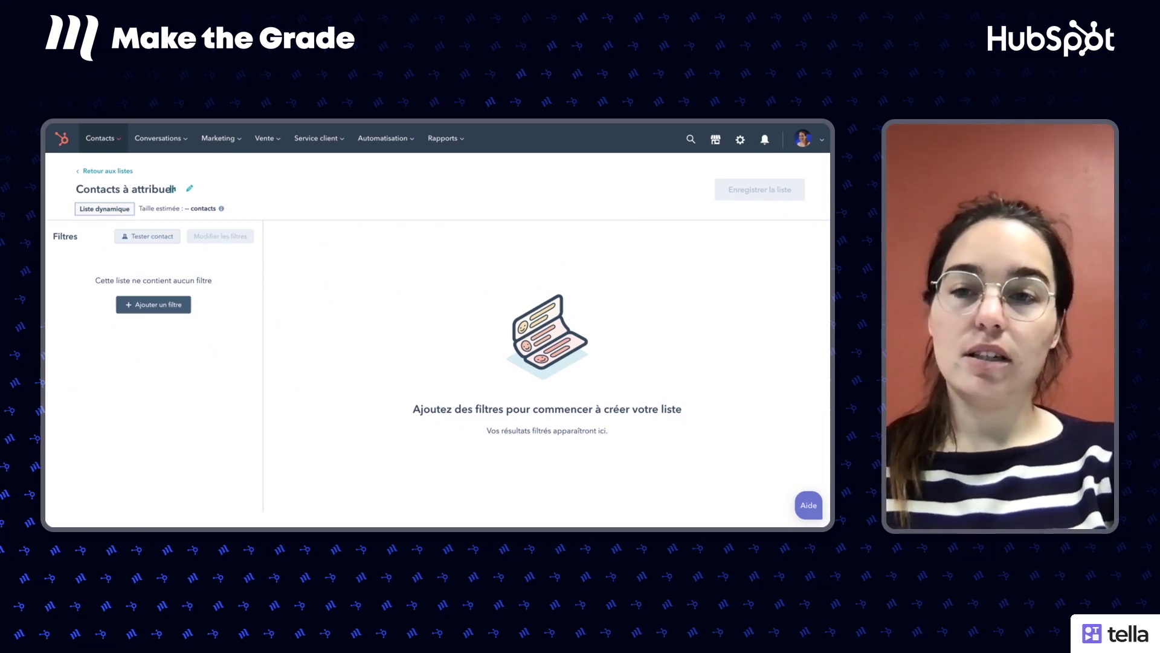
# - Start adding a filter to the list and look through the available filter categories, from contact properties to marketing interactions
pyautogui.click(139, 313)
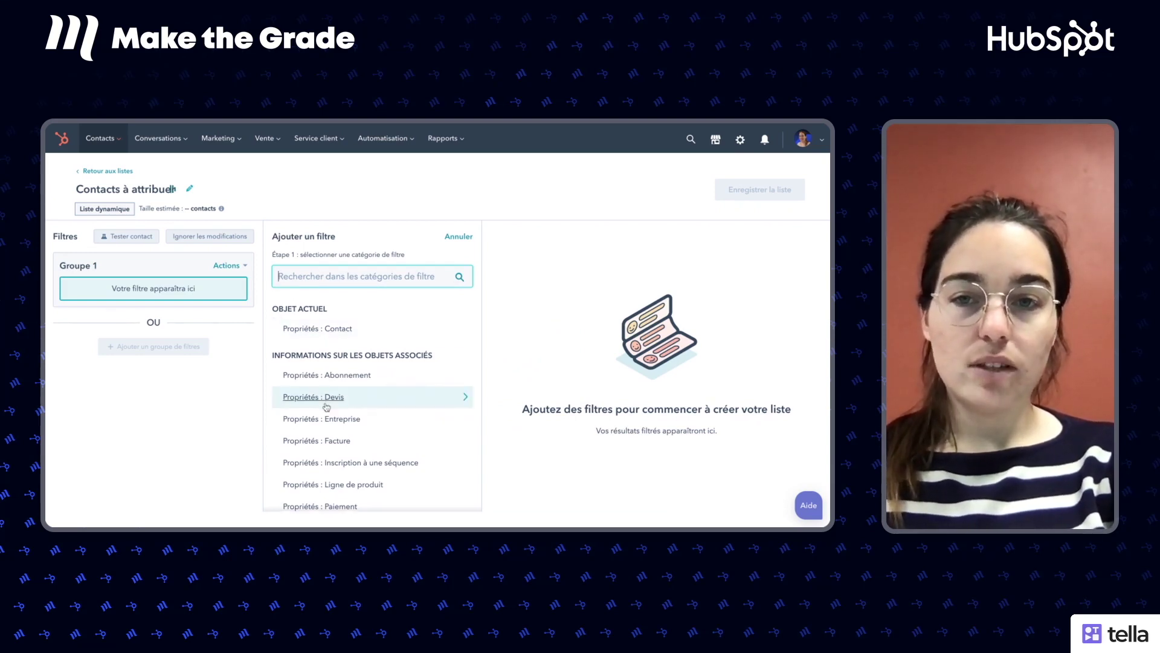
pyautogui.scroll(-1, 326, 399)
pyautogui.scroll(-3, 326, 406)
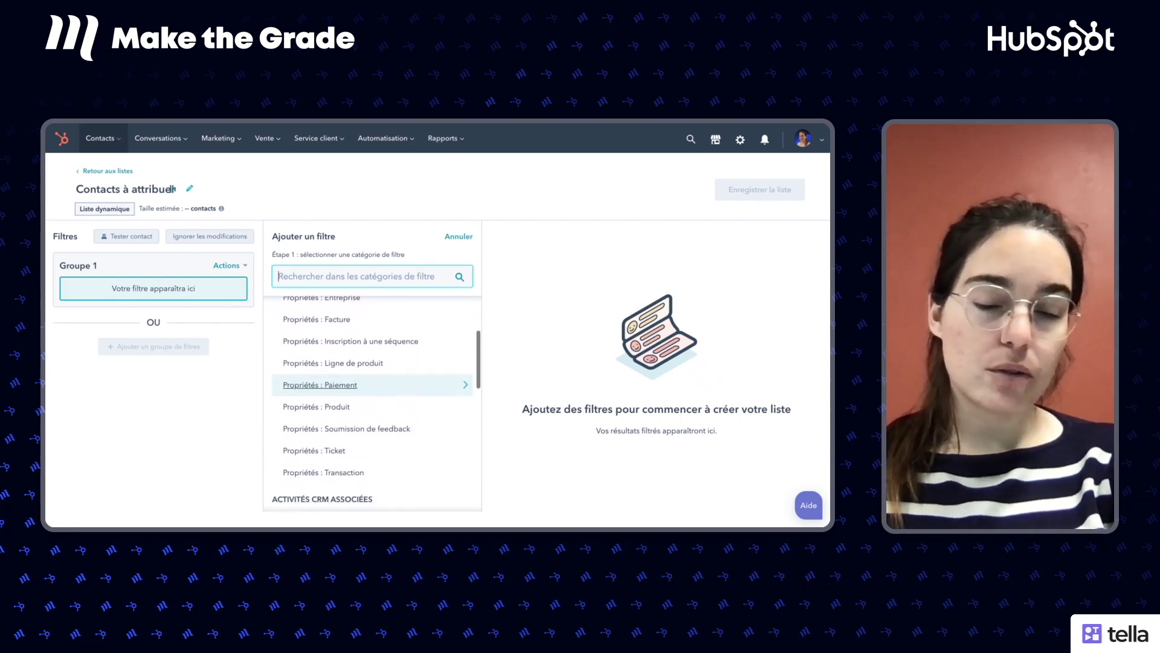
pyautogui.scroll(-2, 326, 362)
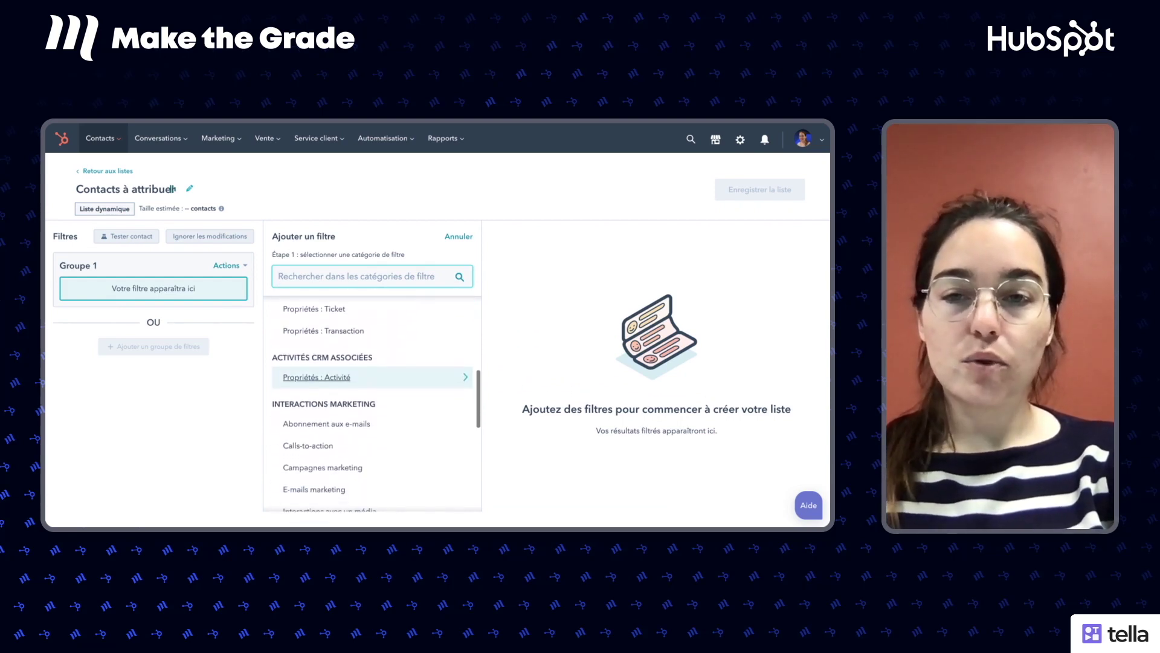
pyautogui.scroll(-2, 329, 371)
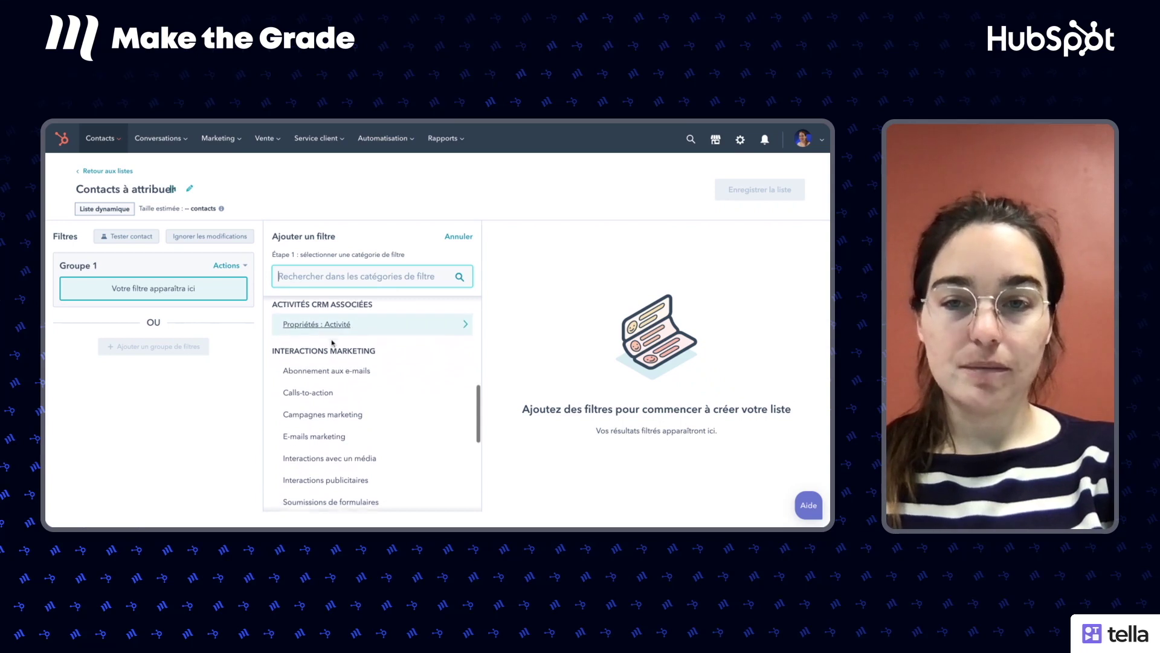
pyautogui.scroll(-1, 332, 342)
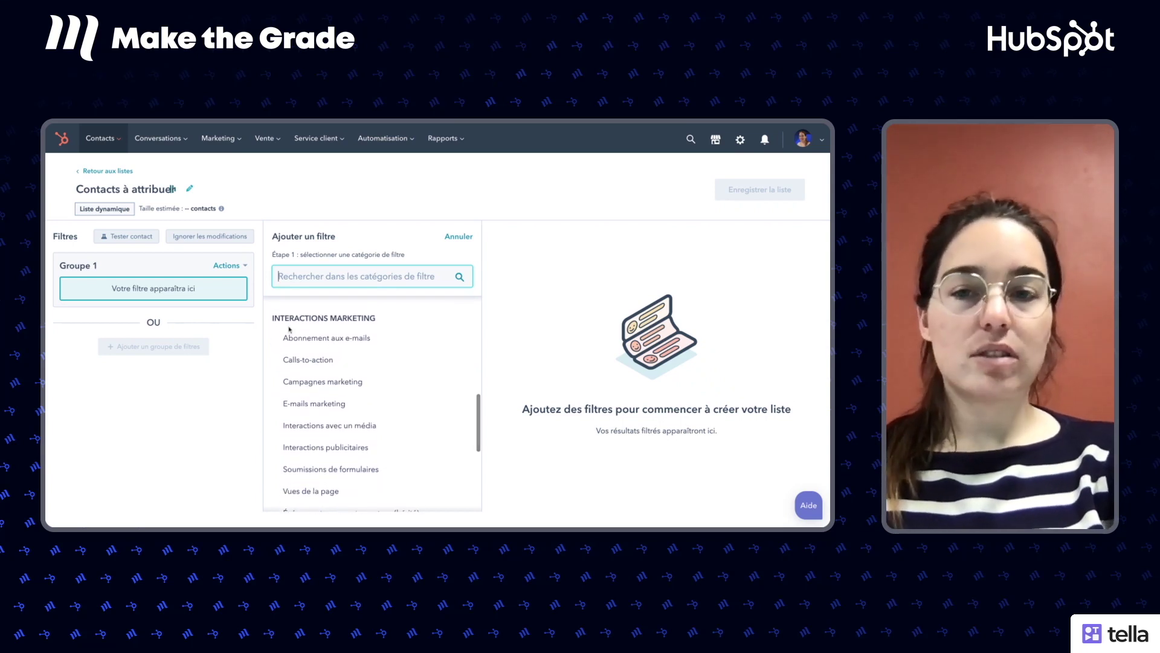
pyautogui.scroll(-3, 324, 374)
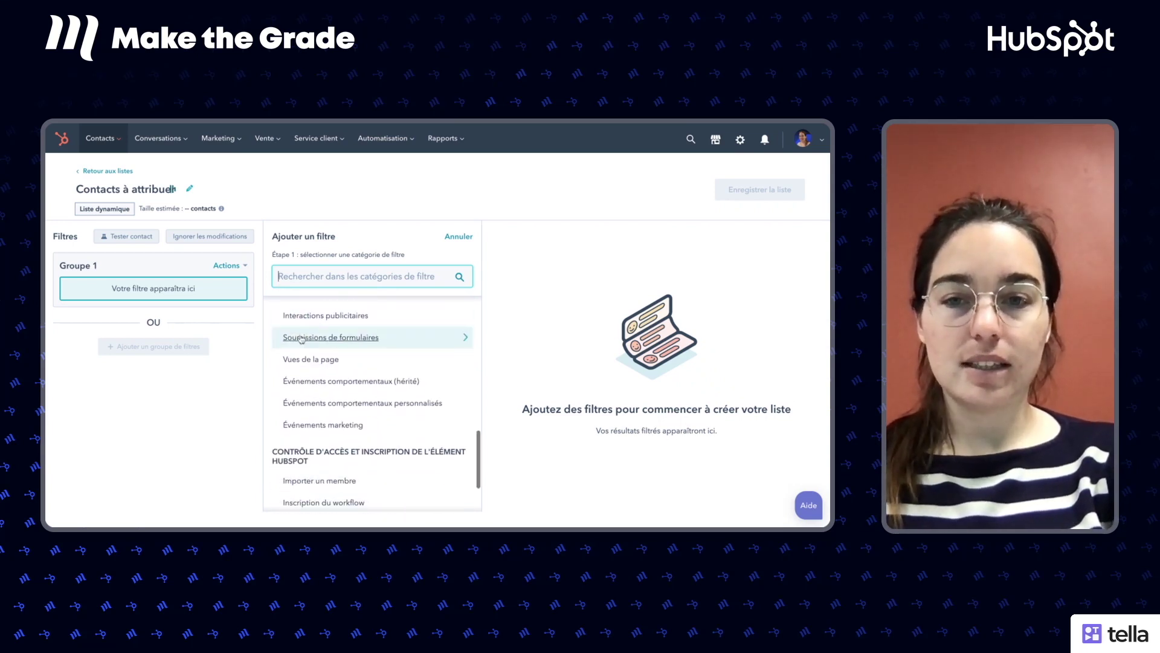
pyautogui.scroll(6, 317, 398)
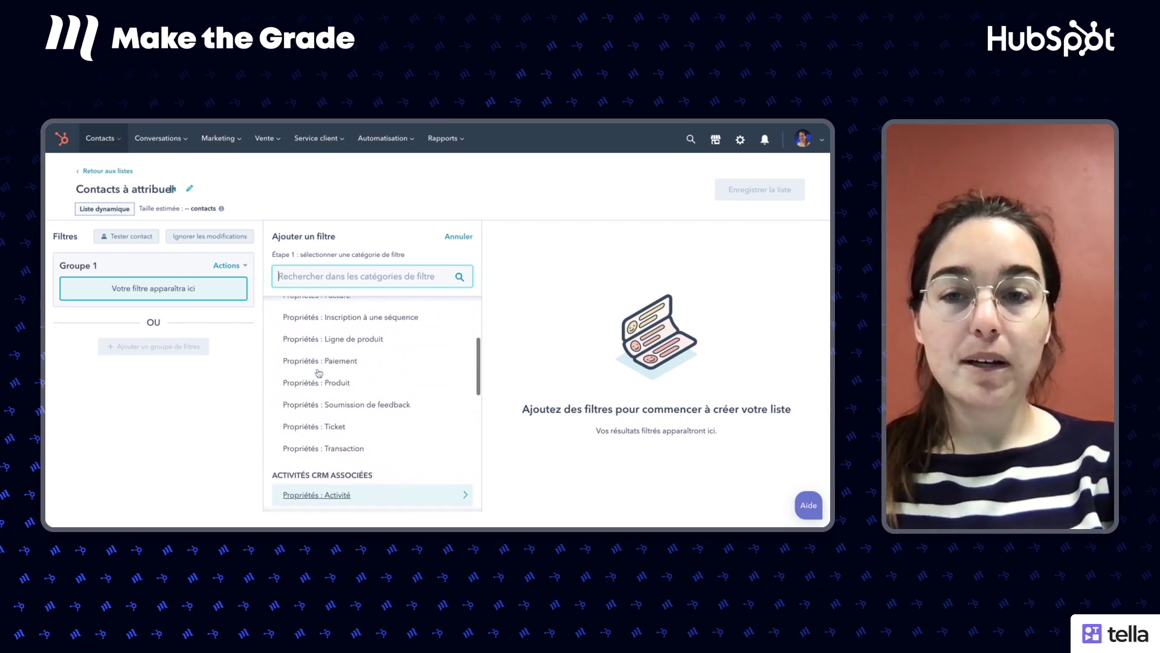
pyautogui.scroll(2, 315, 363)
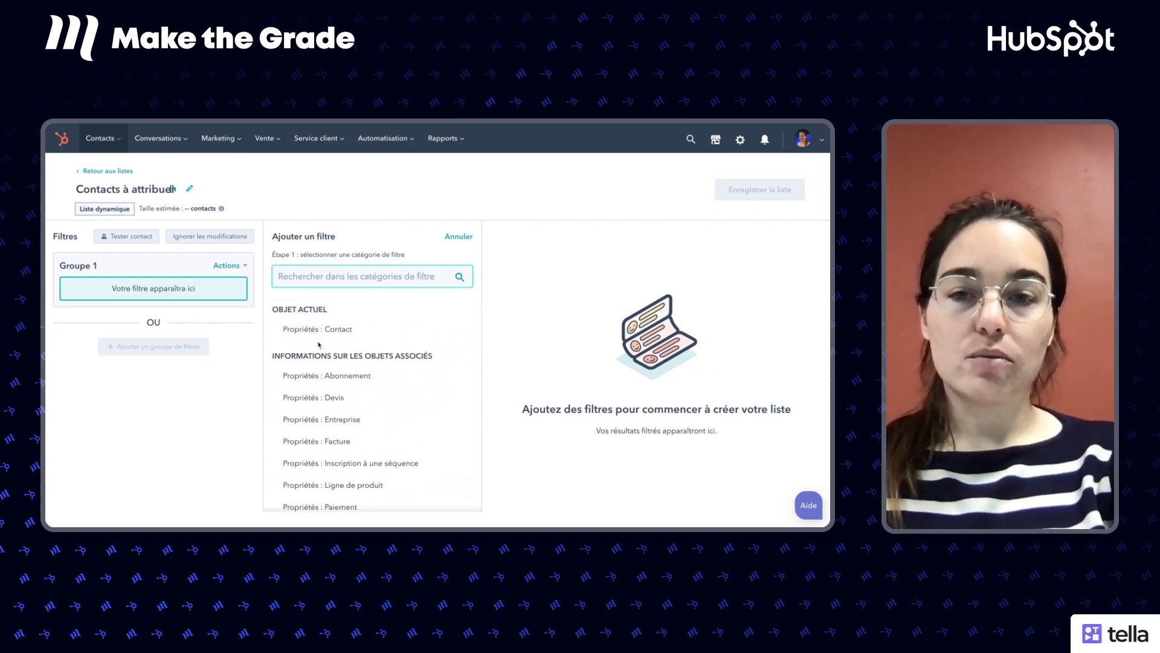
pyautogui.scroll(-1, 338, 414)
pyautogui.scroll(-1, 344, 481)
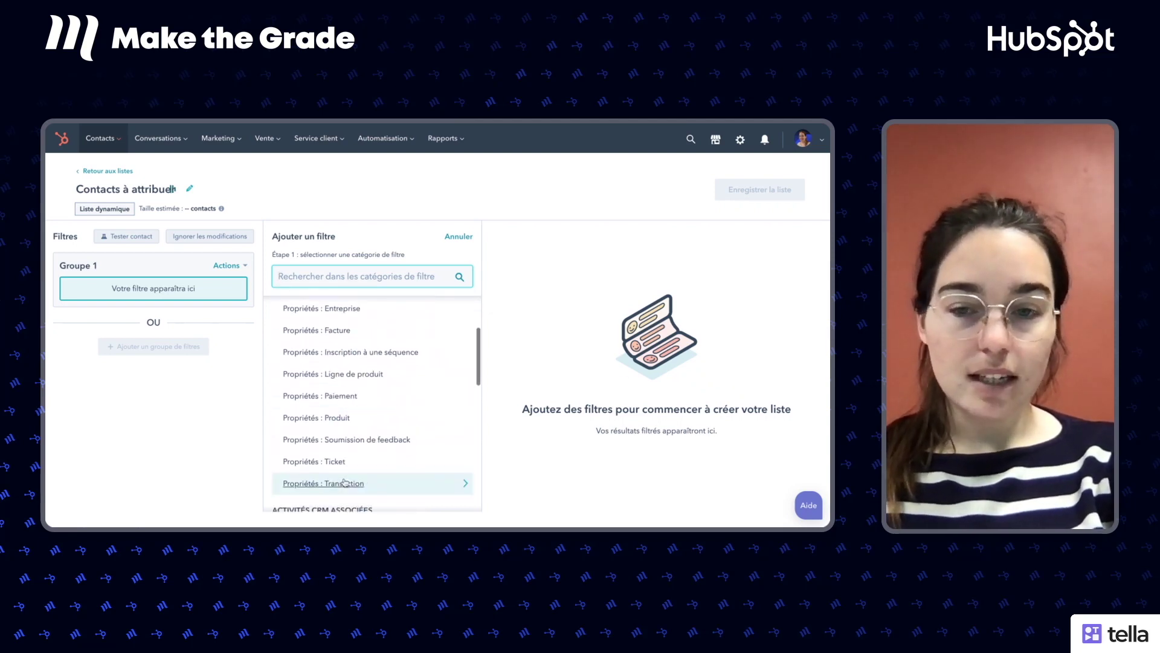
pyautogui.scroll(2, 349, 482)
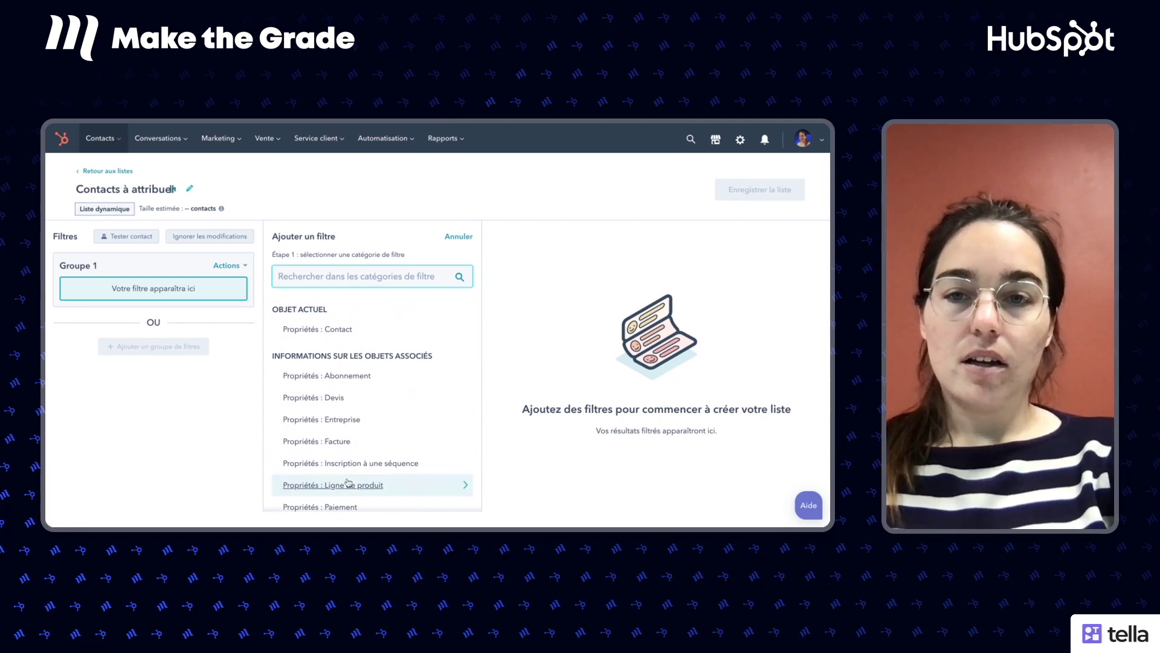
# - Add a filter on the contact property "Nom" to Groupe 1
pyautogui.click(336, 330)
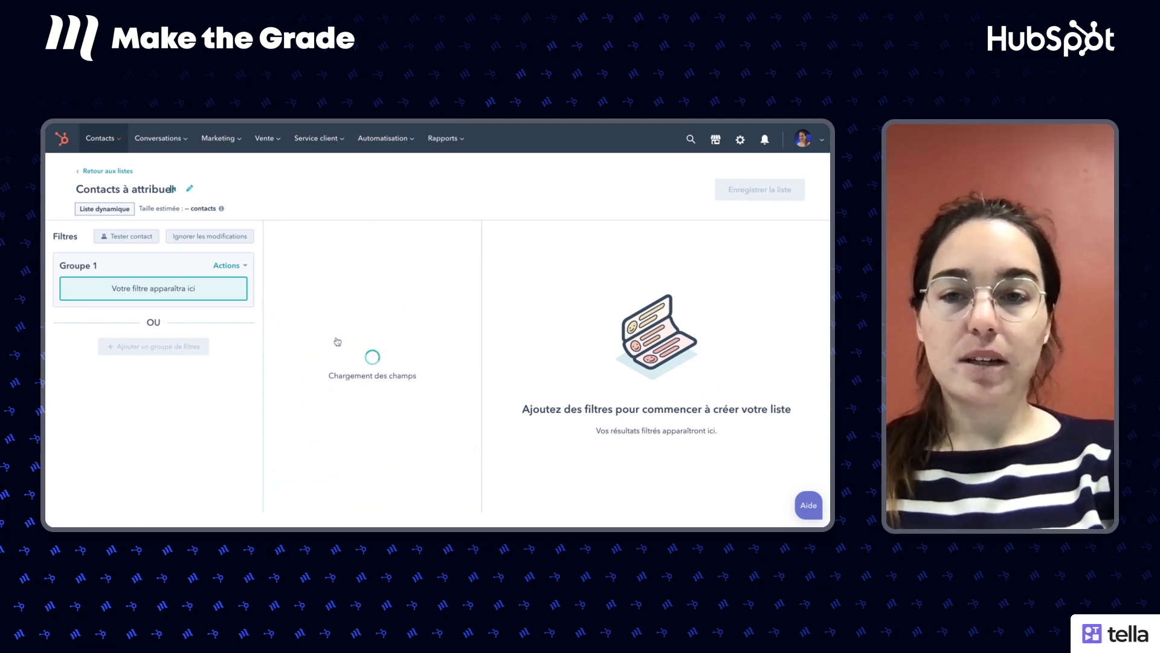
pyautogui.click(343, 291)
pyautogui.write('Nom')
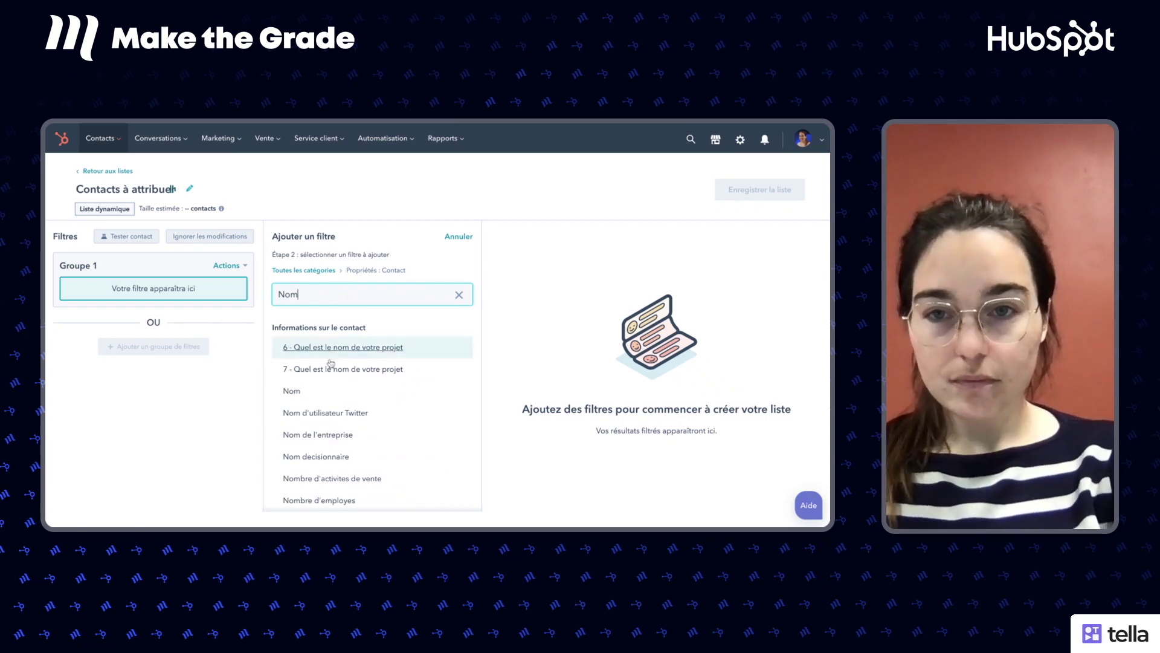
pyautogui.click(320, 391)
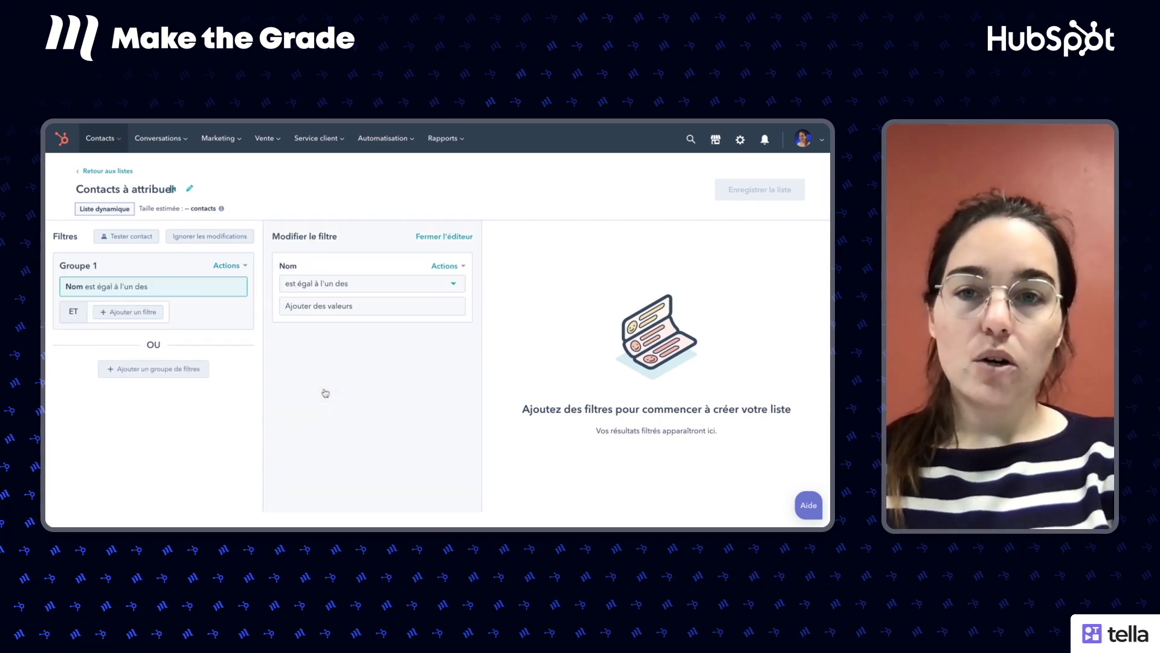
# - Look through the comparison operators offered for the "Nom" filter
pyautogui.click(329, 286)
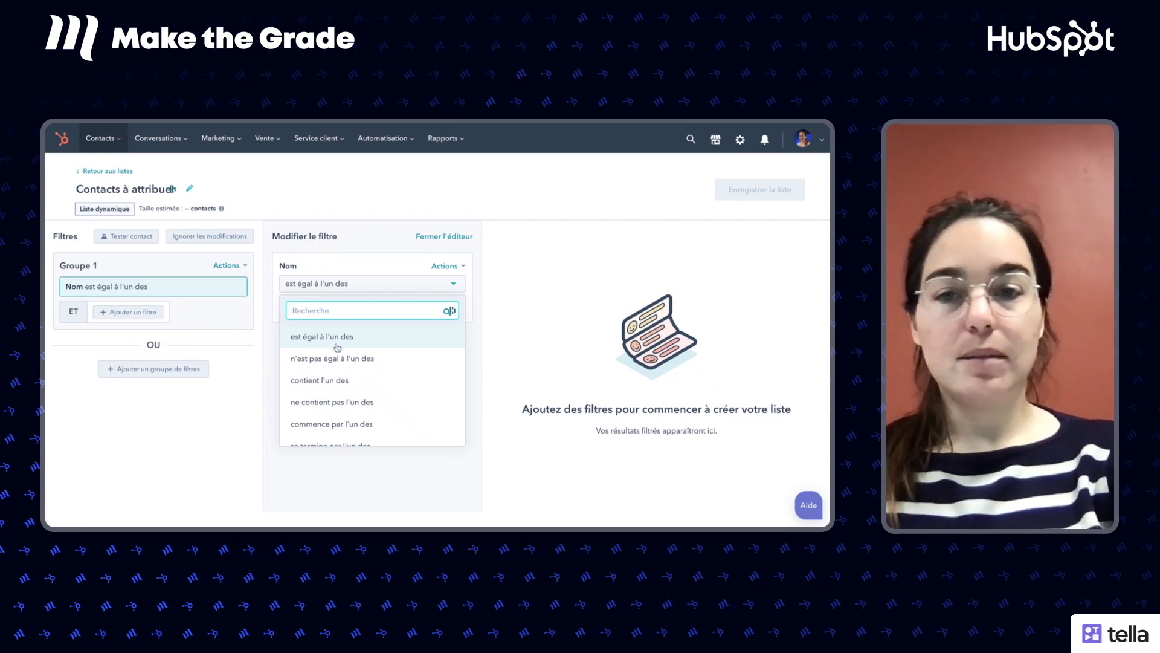
pyautogui.scroll(-3, 360, 385)
pyautogui.scroll(-3, 358, 422)
pyautogui.scroll(-3, 403, 415)
pyautogui.click(388, 483)
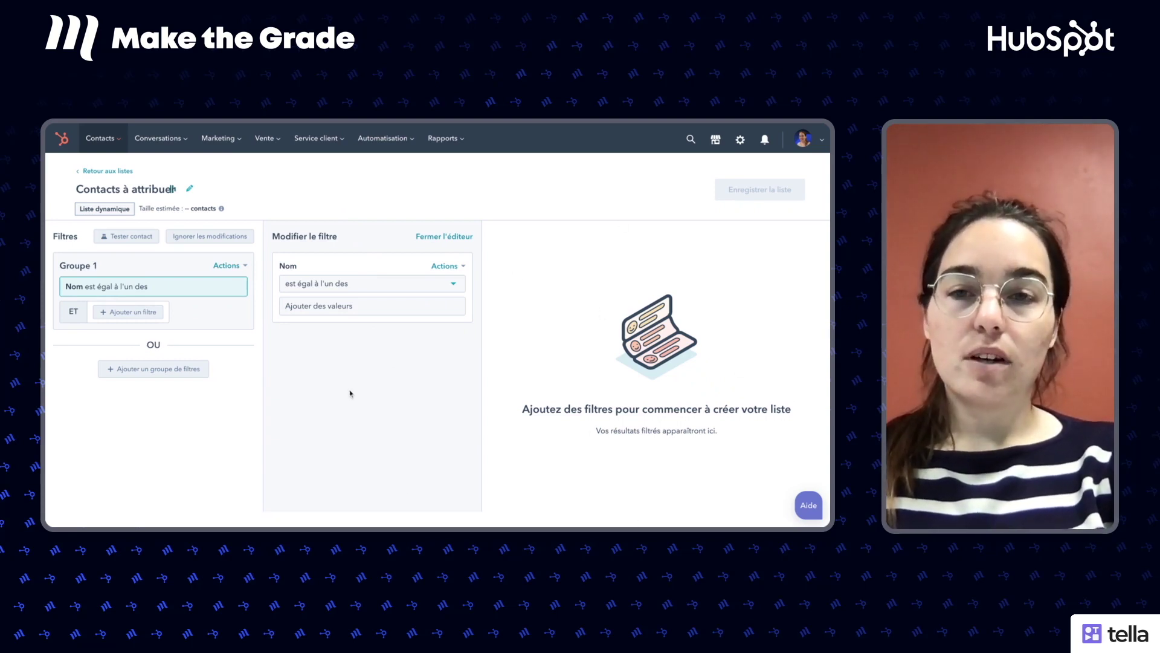
# - Set the condition of the "Nom" filter to "est connu"
pyautogui.click(351, 287)
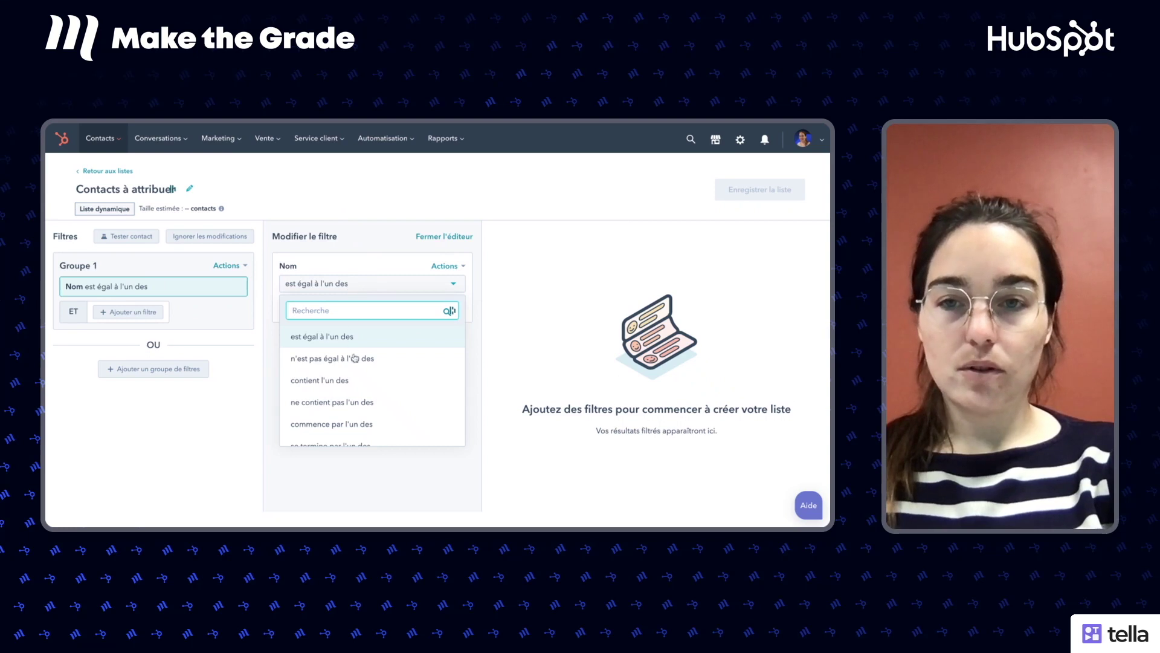
pyautogui.scroll(-2, 356, 377)
pyautogui.scroll(-1, 350, 393)
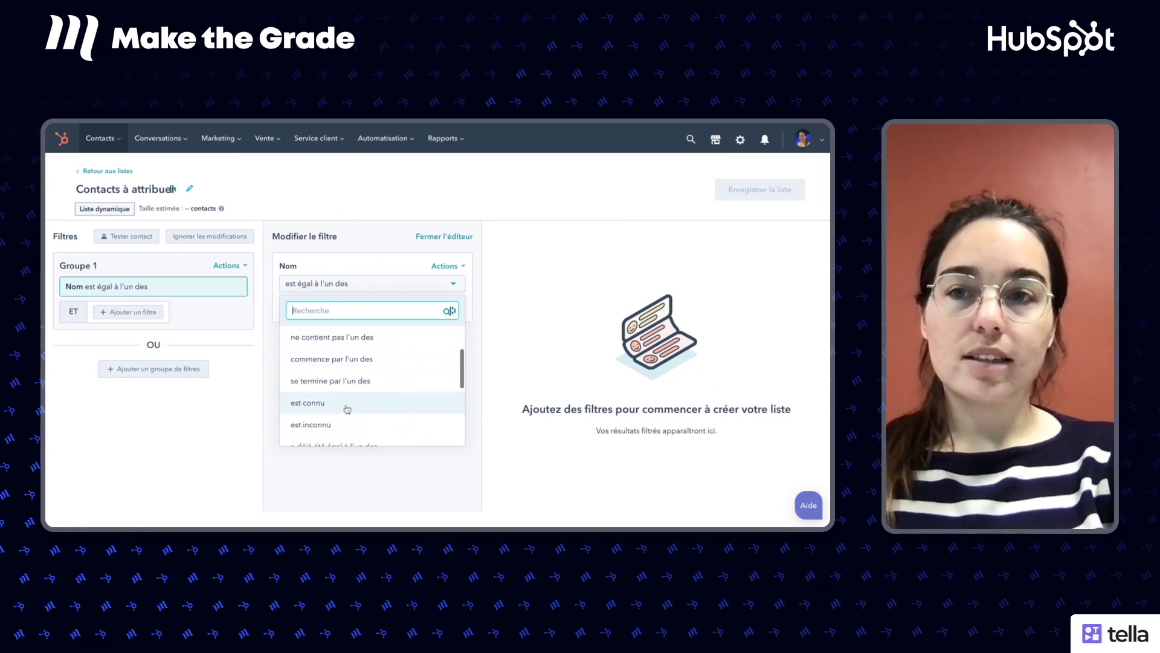
pyautogui.click(347, 407)
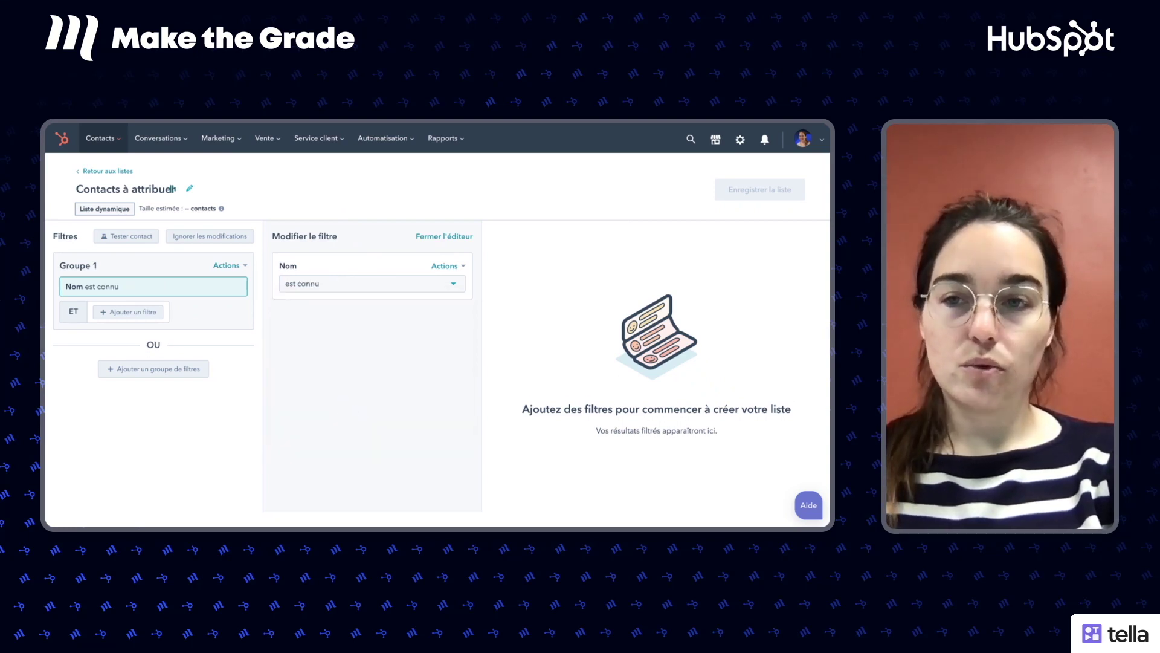
# - Add a second filter to Groupe 1 on the contact property "E-mail" with the condition "est connu"
pyautogui.click(128, 312)
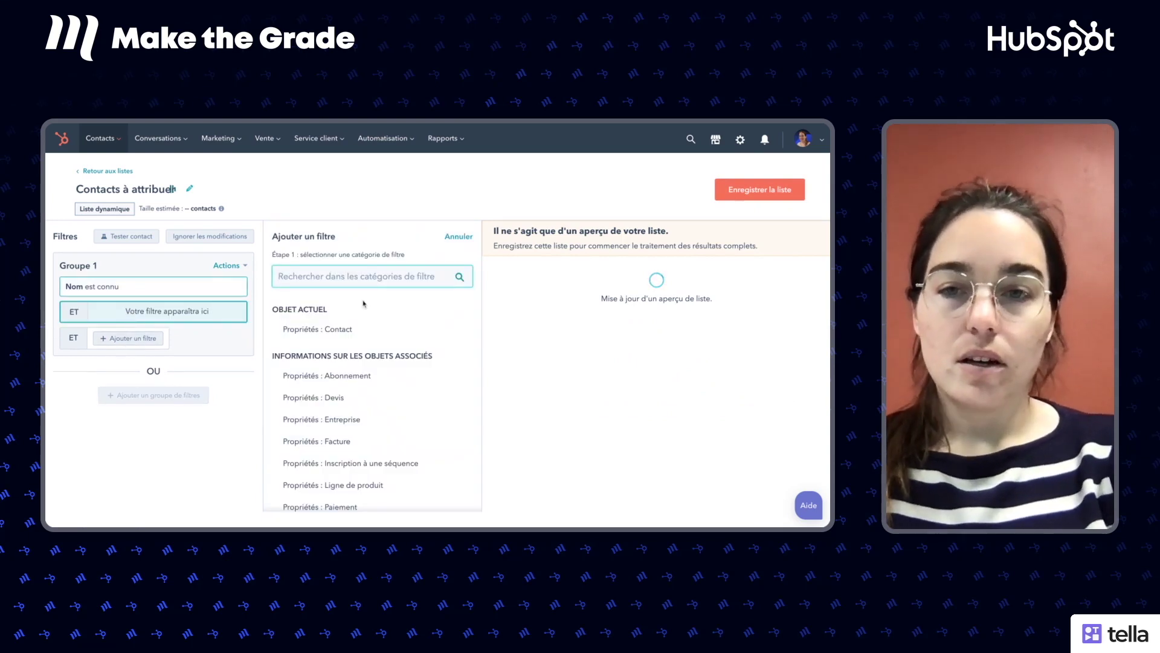
pyautogui.click(349, 329)
pyautogui.write('e-mail')
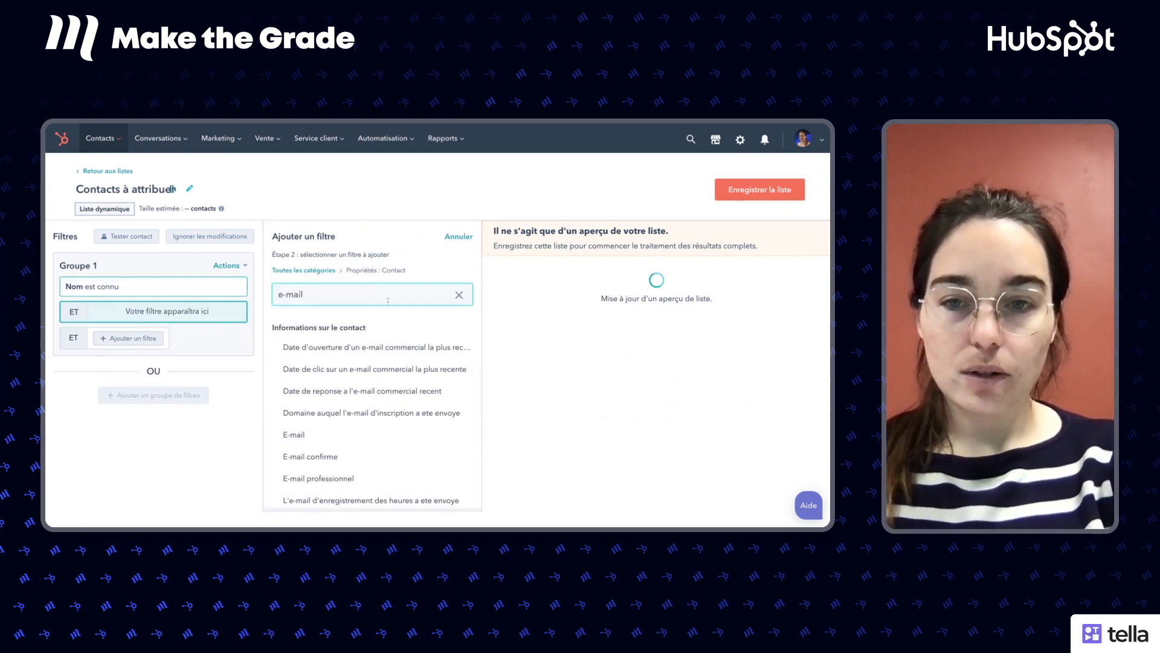
pyautogui.click(361, 435)
pyautogui.click(328, 285)
pyautogui.scroll(-2, 331, 393)
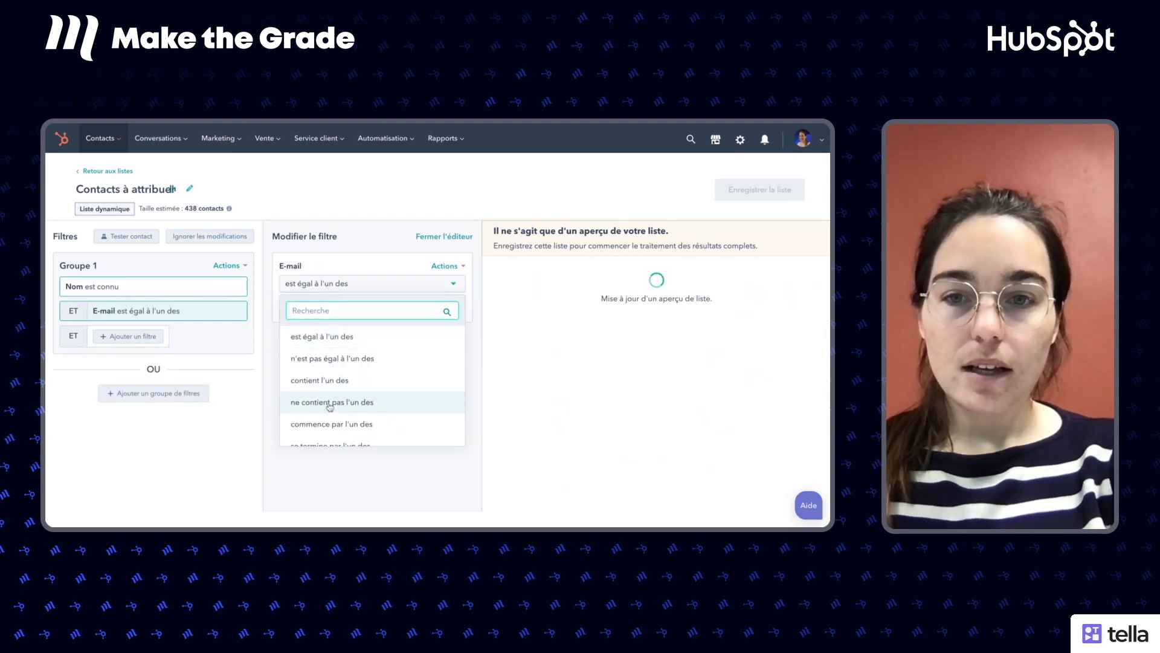
pyautogui.click(331, 406)
# - Add a third filter on the contact property "Propriétaire du contact" with the condition "est inconnu", and save the list
pyautogui.click(151, 337)
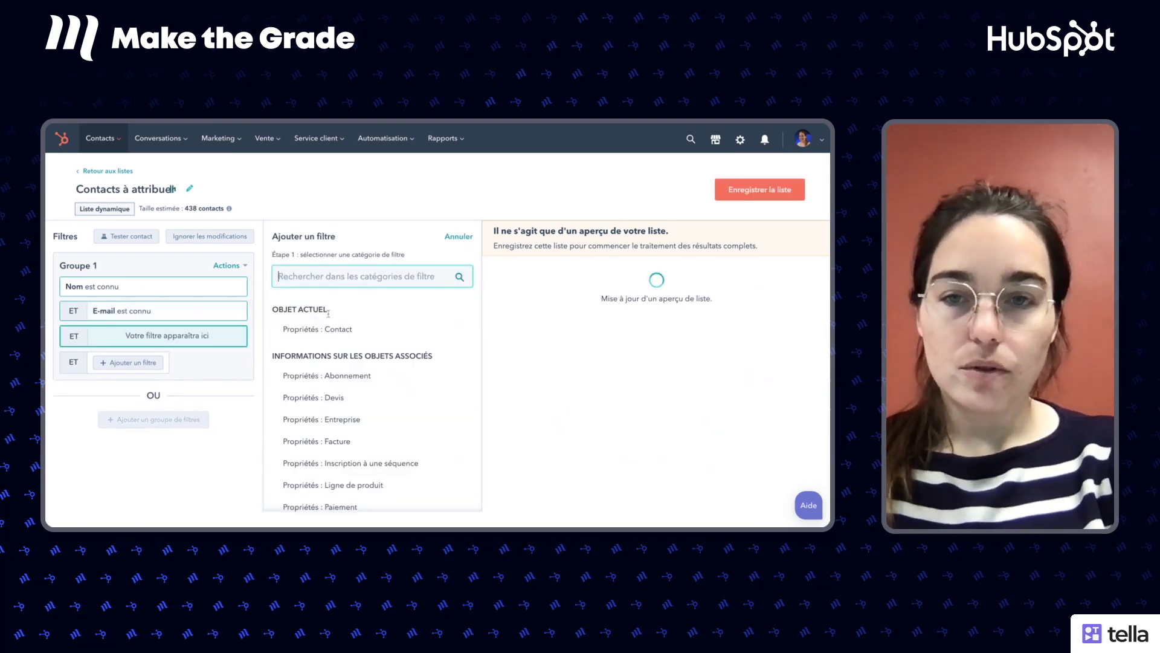
pyautogui.click(334, 330)
pyautogui.write('propri')
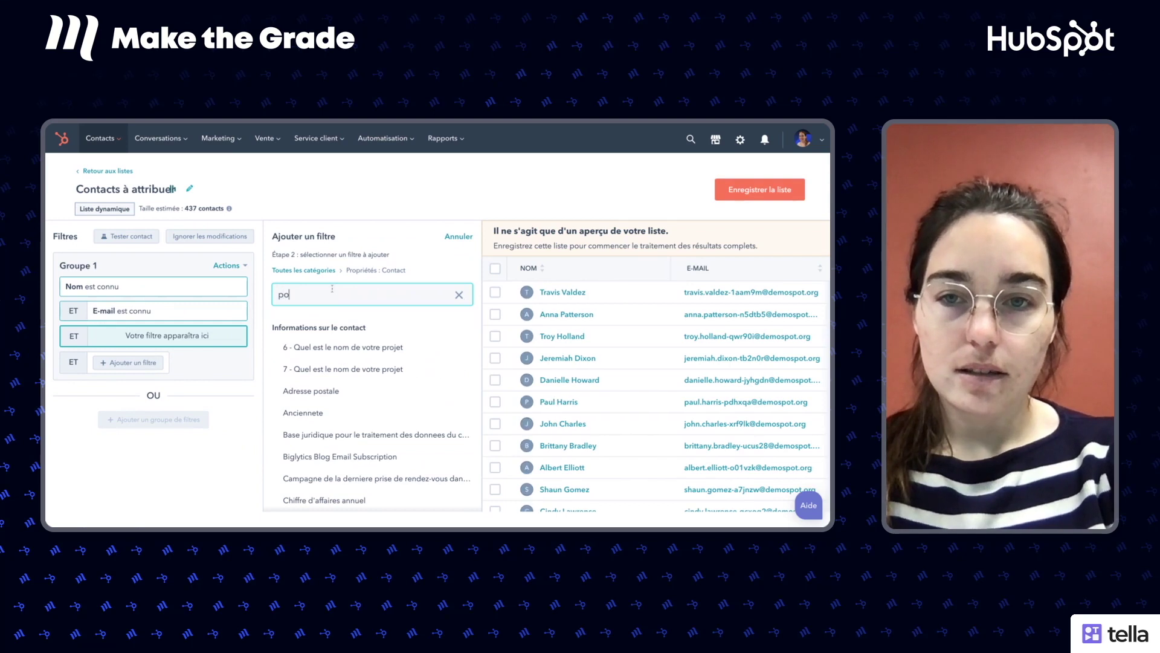
pyautogui.write('ét')
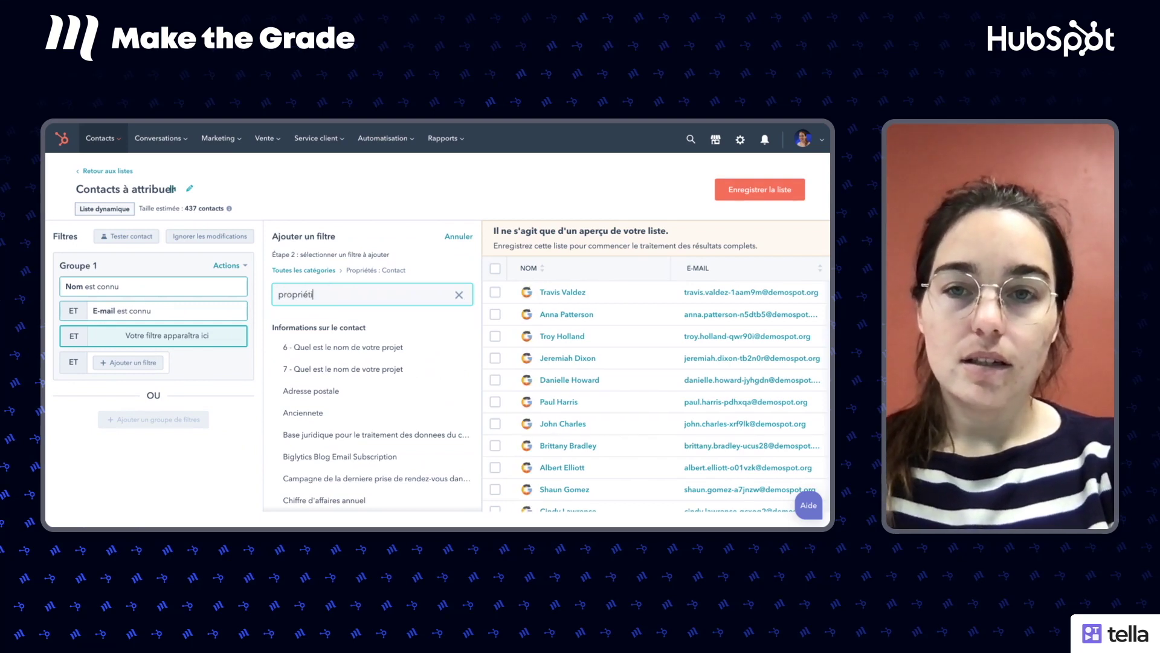
pyautogui.write('aire')
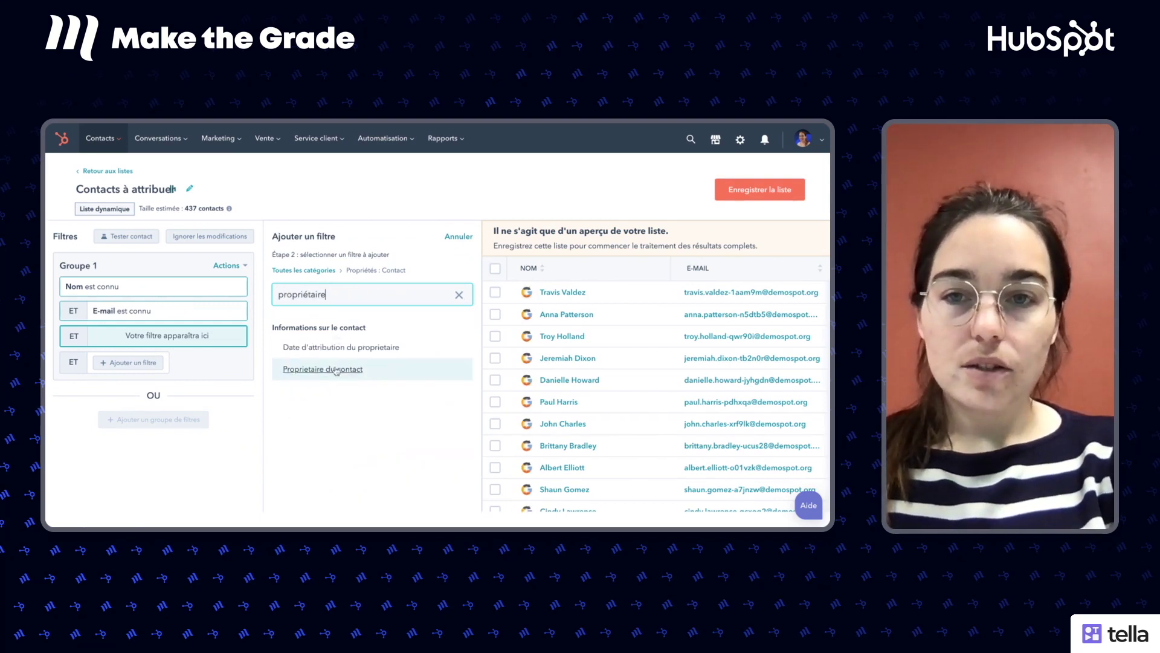
pyautogui.click(332, 369)
pyautogui.click(326, 289)
pyautogui.click(328, 403)
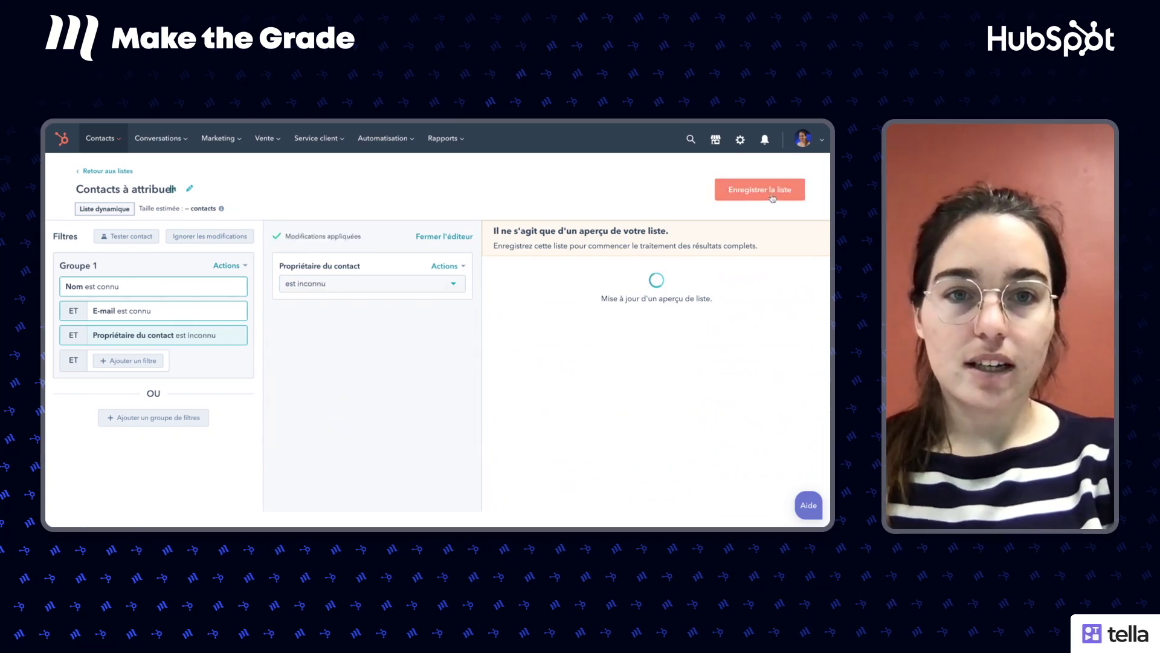
pyautogui.click(772, 195)
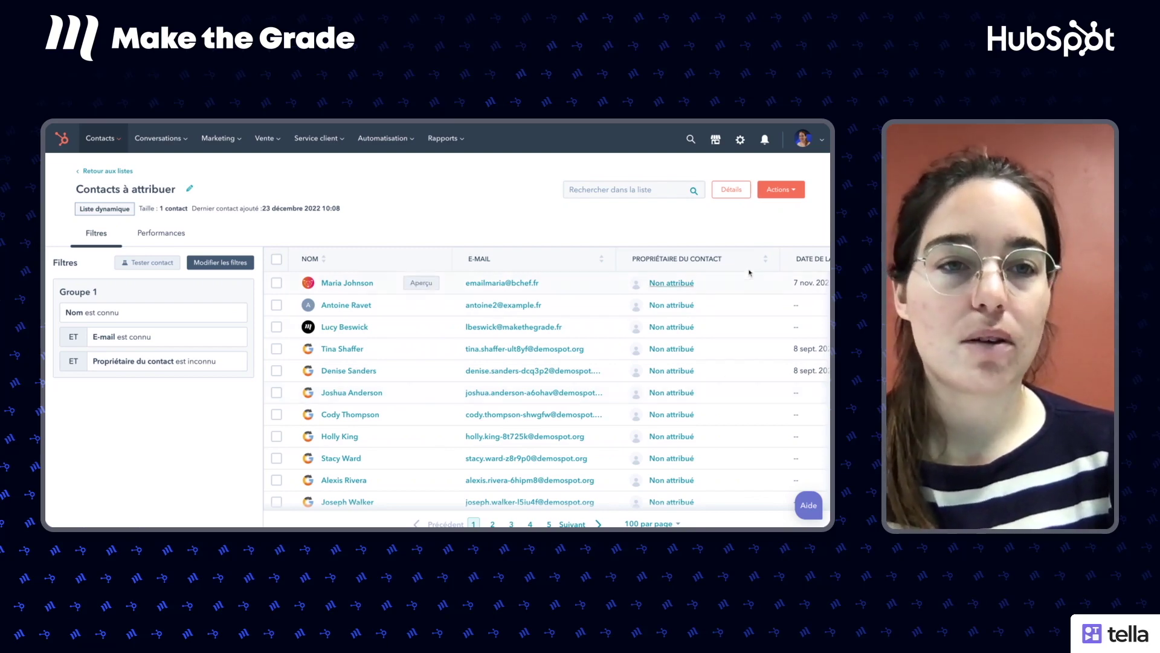
# - Open the column settings of the "Contacts à attribuer" list and add the property "L'entreprise associée principale" as a displayed column
pyautogui.click(774, 191)
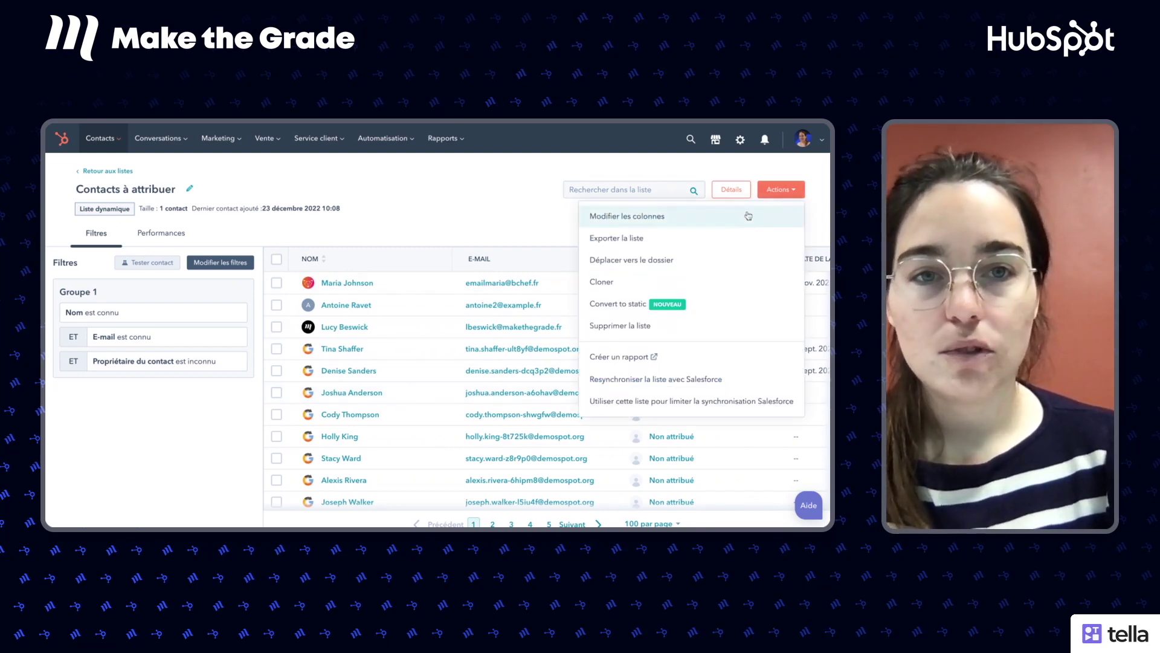
pyautogui.click(752, 216)
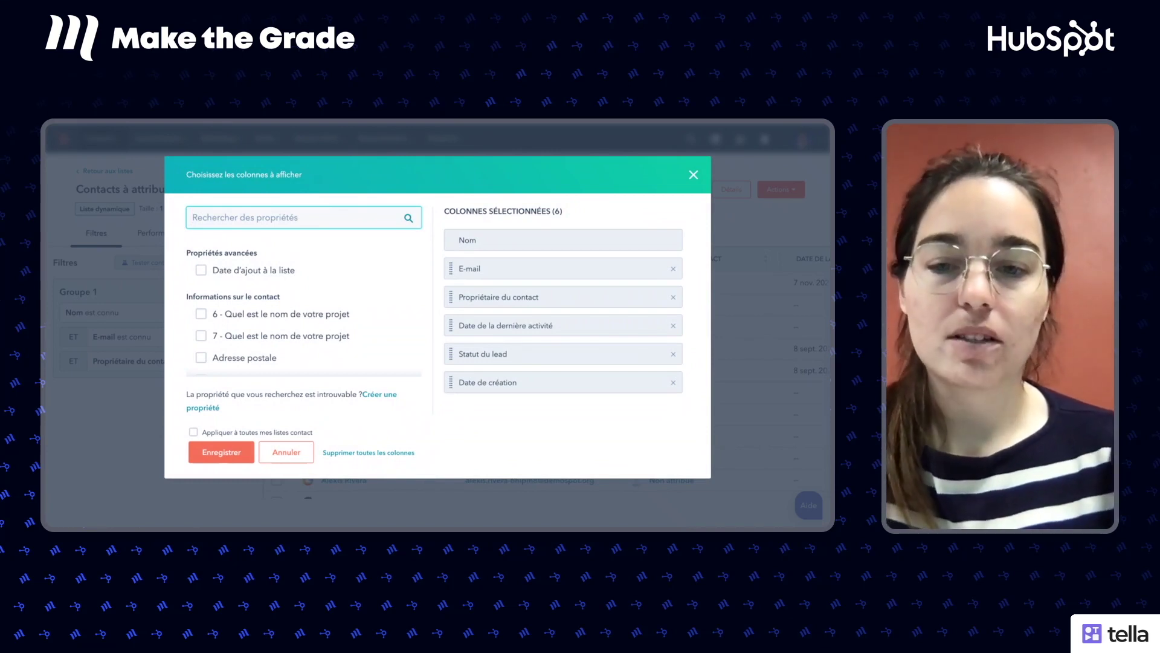
pyautogui.write('entrepri')
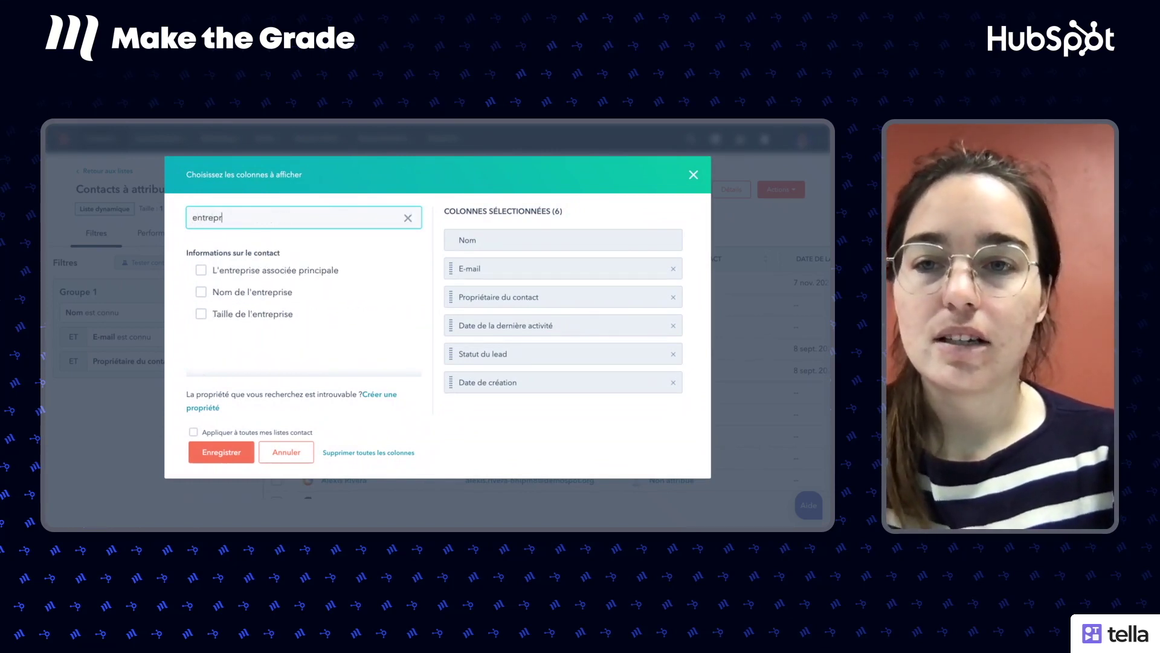
pyautogui.click(236, 272)
# - Add the properties "Numéro de téléphone" and "Intitulé du poste" to the selected columns
pyautogui.doubleClick(259, 224)
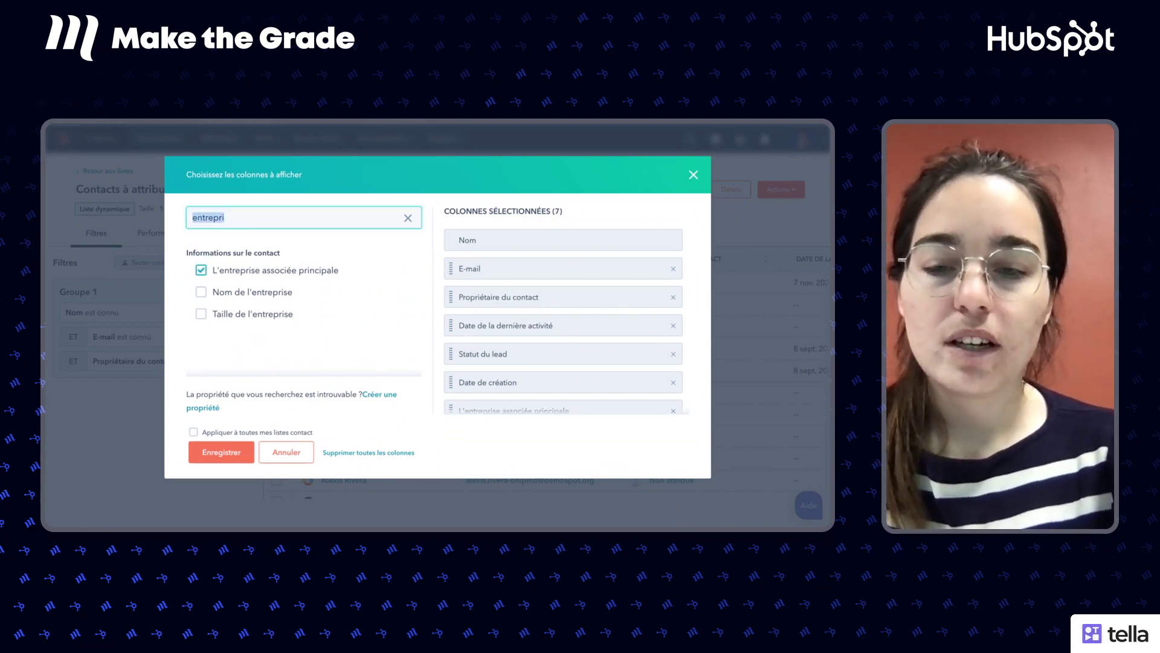
pyautogui.write('numéro')
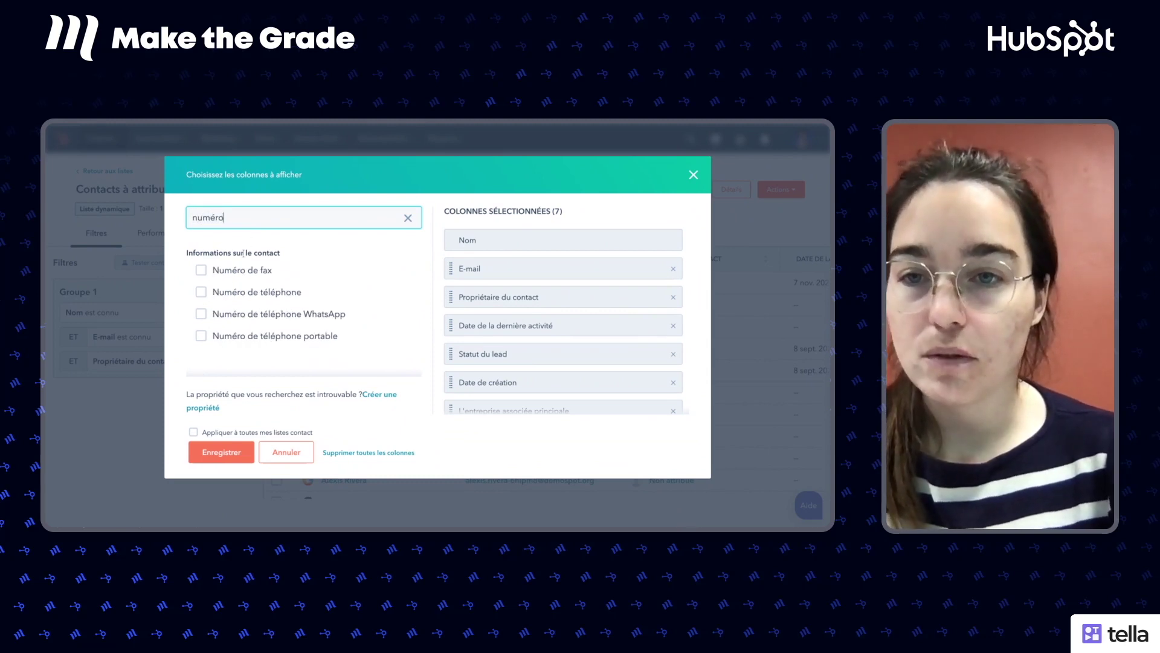
pyautogui.click(201, 292)
pyautogui.doubleClick(251, 218)
pyautogui.write('intitulé')
pyautogui.click(218, 274)
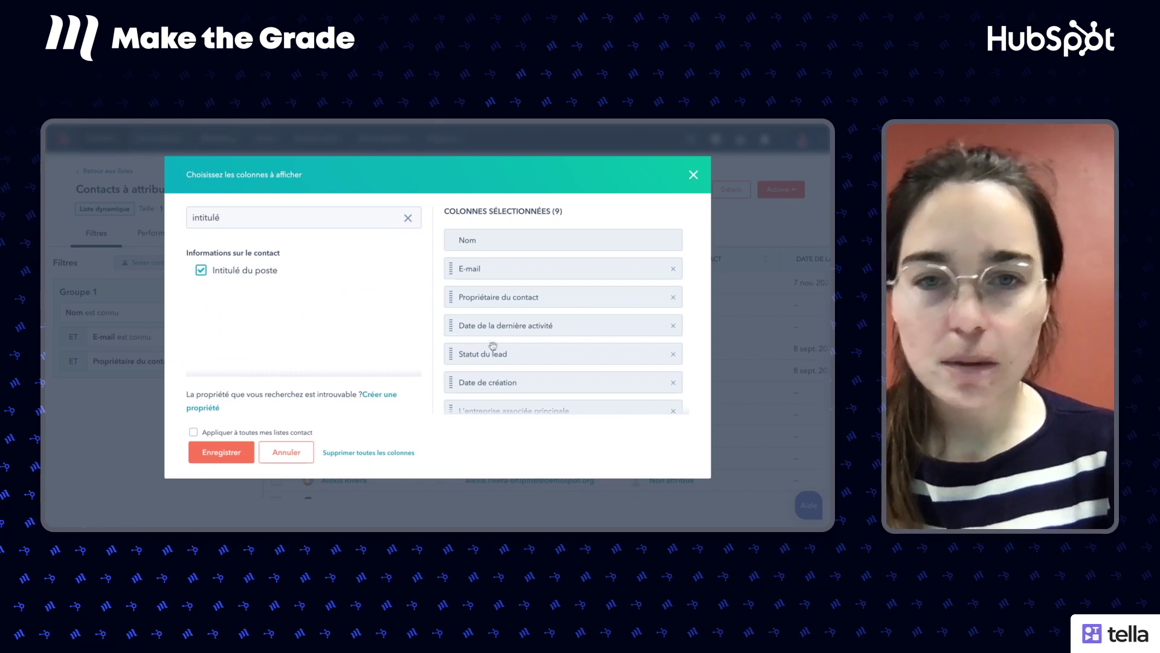
# - Move the column "L'entreprise associée principale" up to directly below "Propriétaire du contact"
pyautogui.scroll(-1, 493, 346)
pyautogui.scroll(1, 492, 338)
pyautogui.scroll(-1, 489, 350)
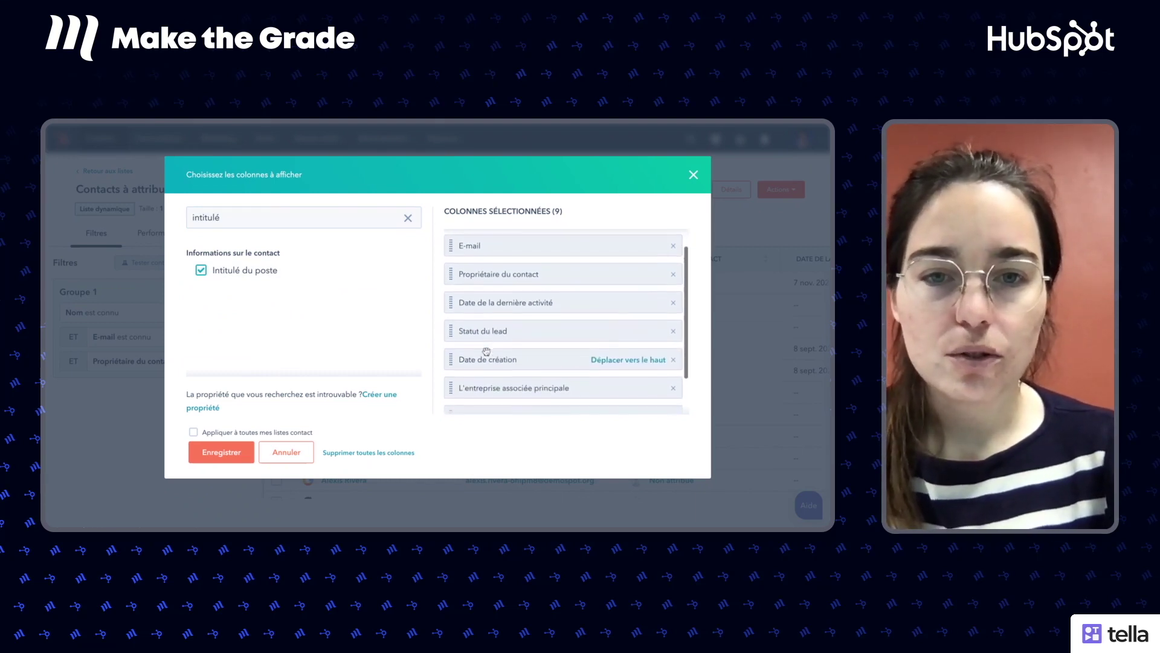
pyautogui.scroll(1, 487, 352)
pyautogui.scroll(-1, 486, 347)
pyautogui.scroll(-1, 486, 345)
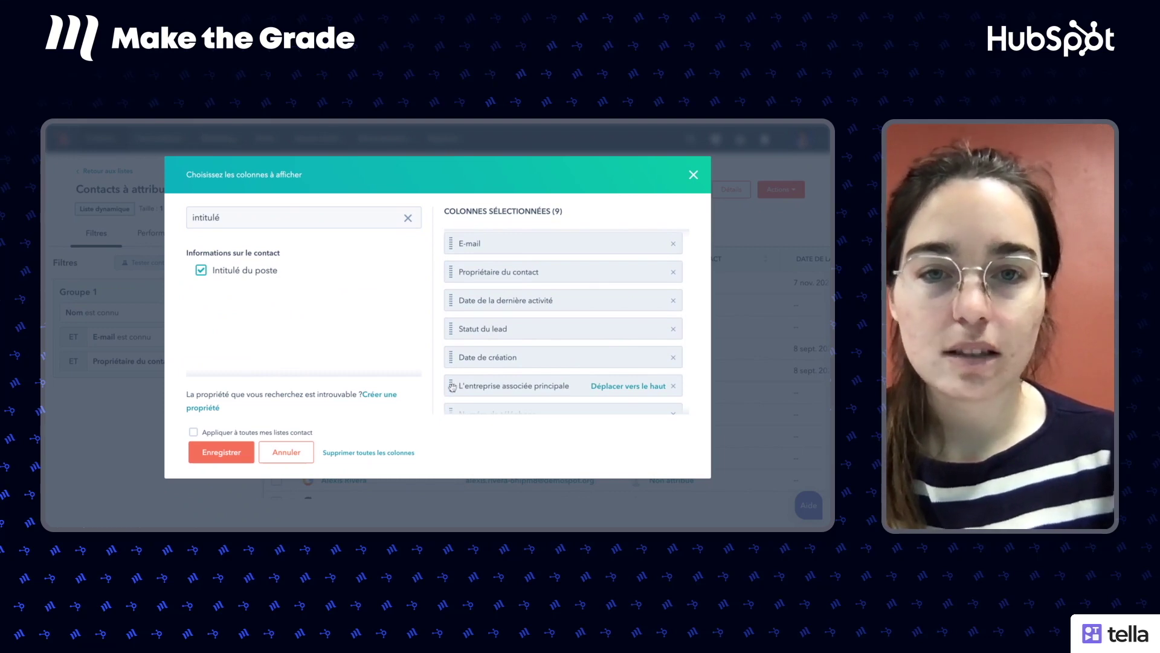
pyautogui.click(628, 386)
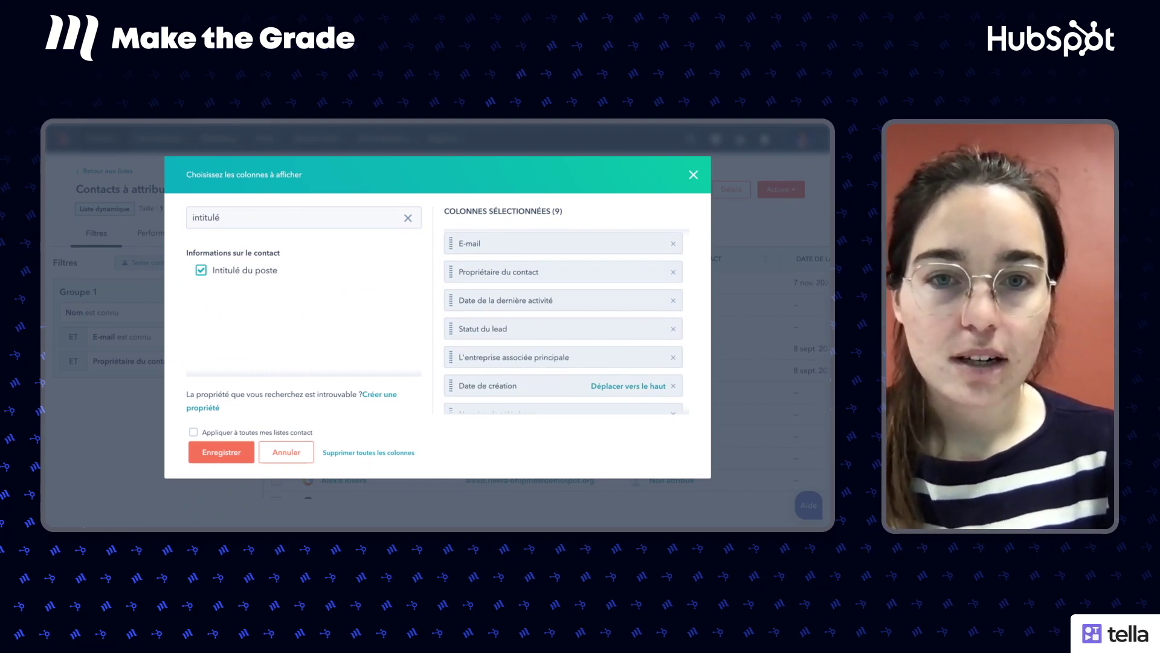
# - Place "Numéro de téléphone" and "Intitulé du poste" directly below "L'entreprise associée principale" and save the column selection
pyautogui.scroll(-2, 462, 341)
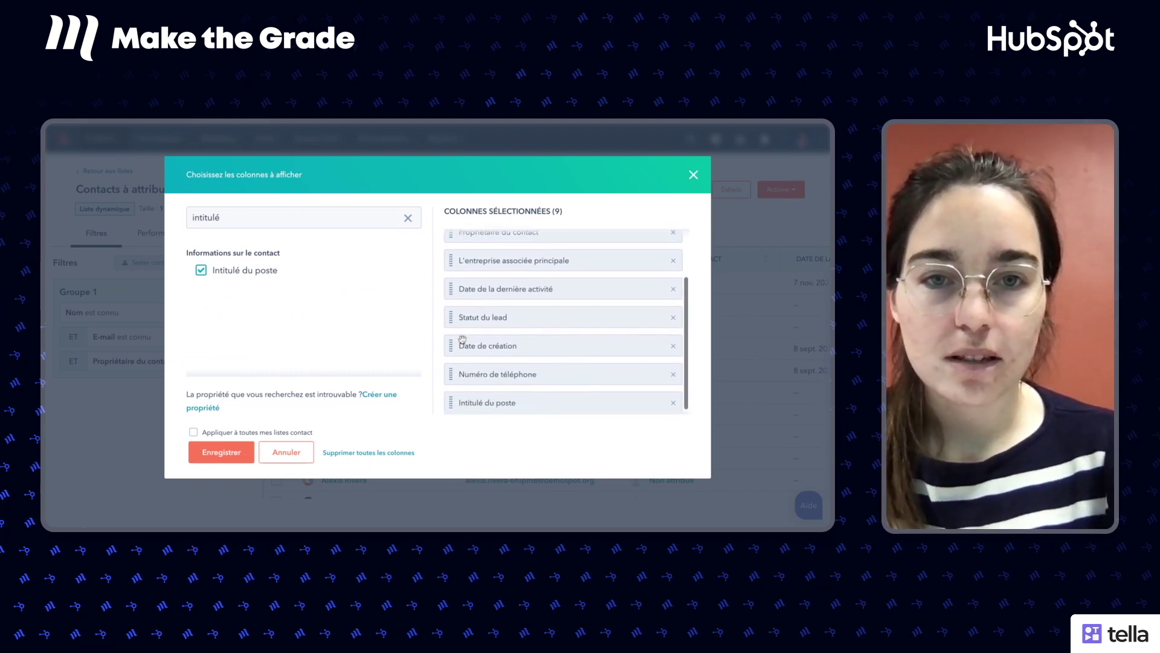
pyautogui.moveTo(447, 399); pyautogui.dragTo(450, 283)
pyautogui.moveTo(450, 399); pyautogui.dragTo(451, 281)
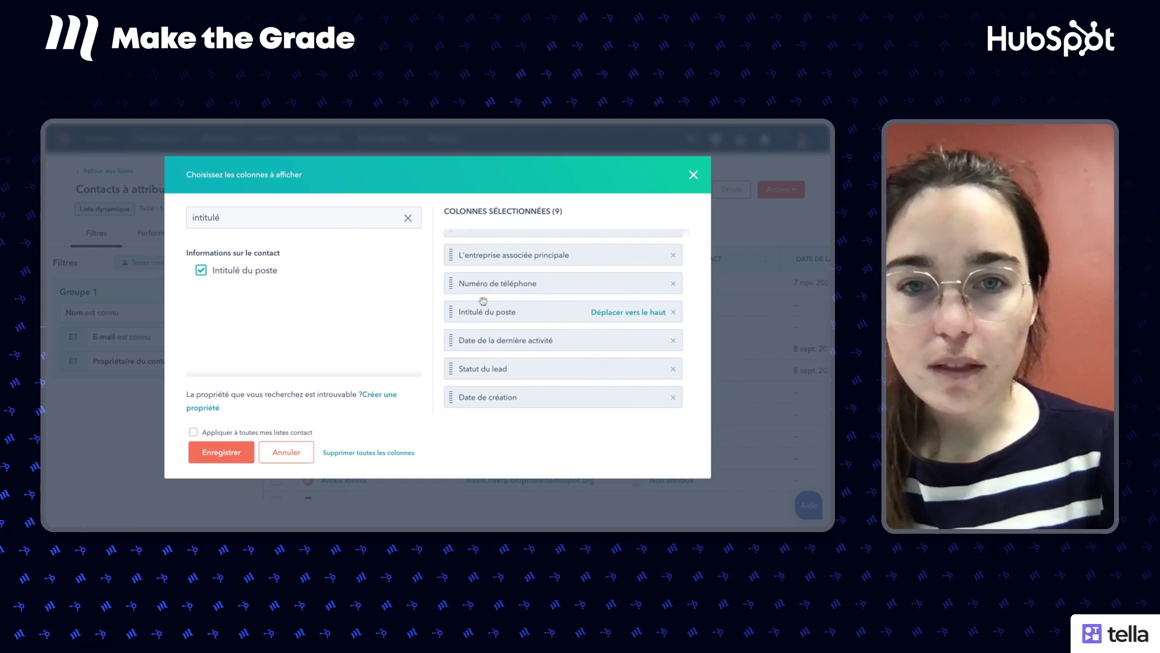
pyautogui.scroll(3, 479, 303)
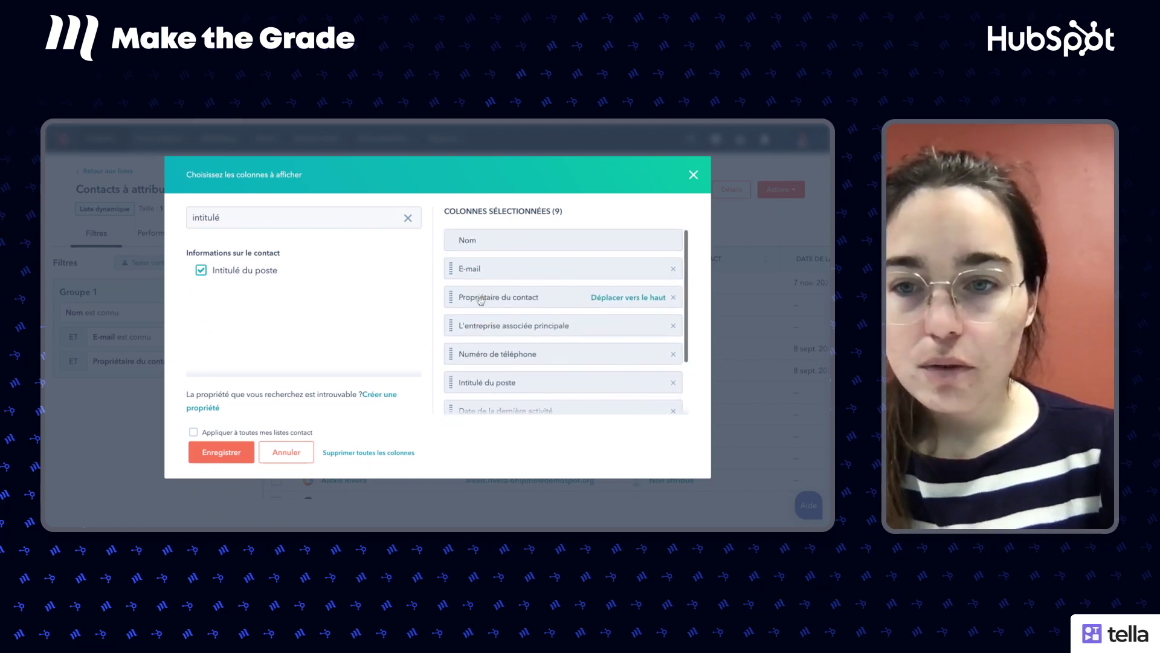
pyautogui.click(225, 453)
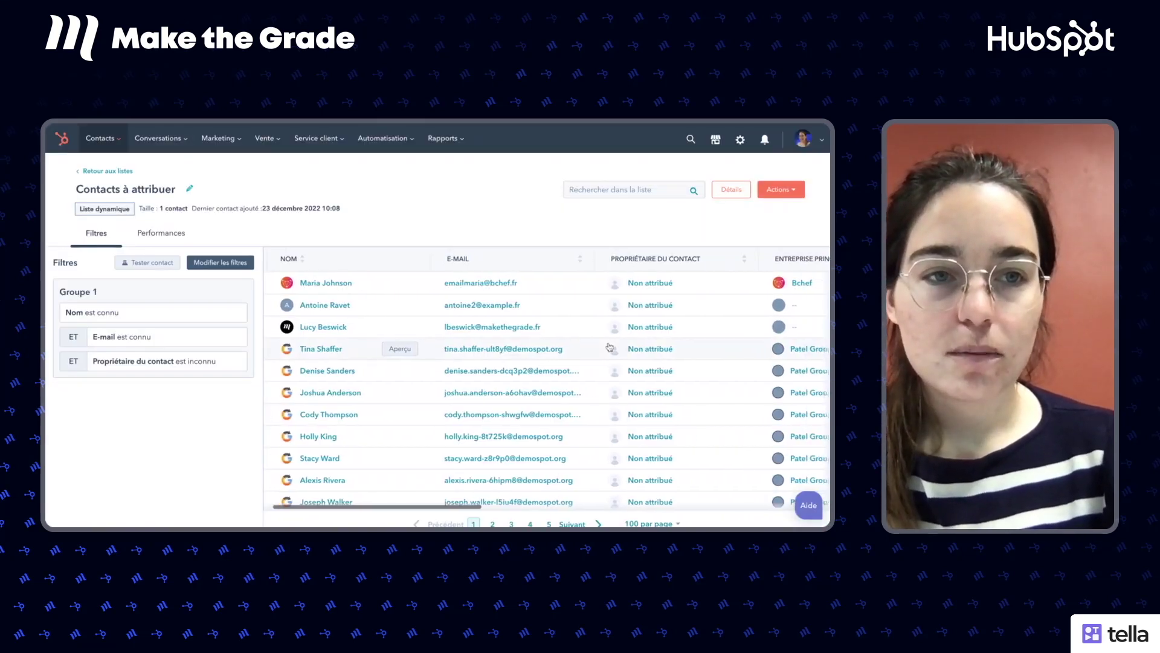
# - Review the company, phone number, job title and last activity columns across the contact table
pyautogui.hscroll(6, 609, 346)
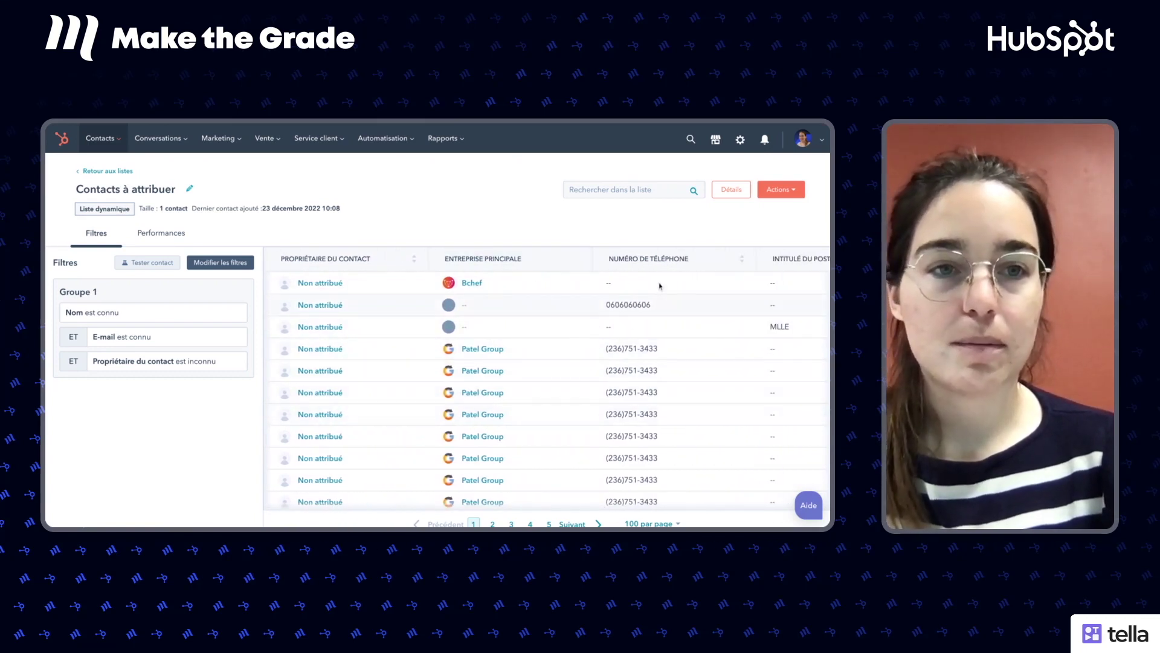
pyautogui.hscroll(7, 660, 268)
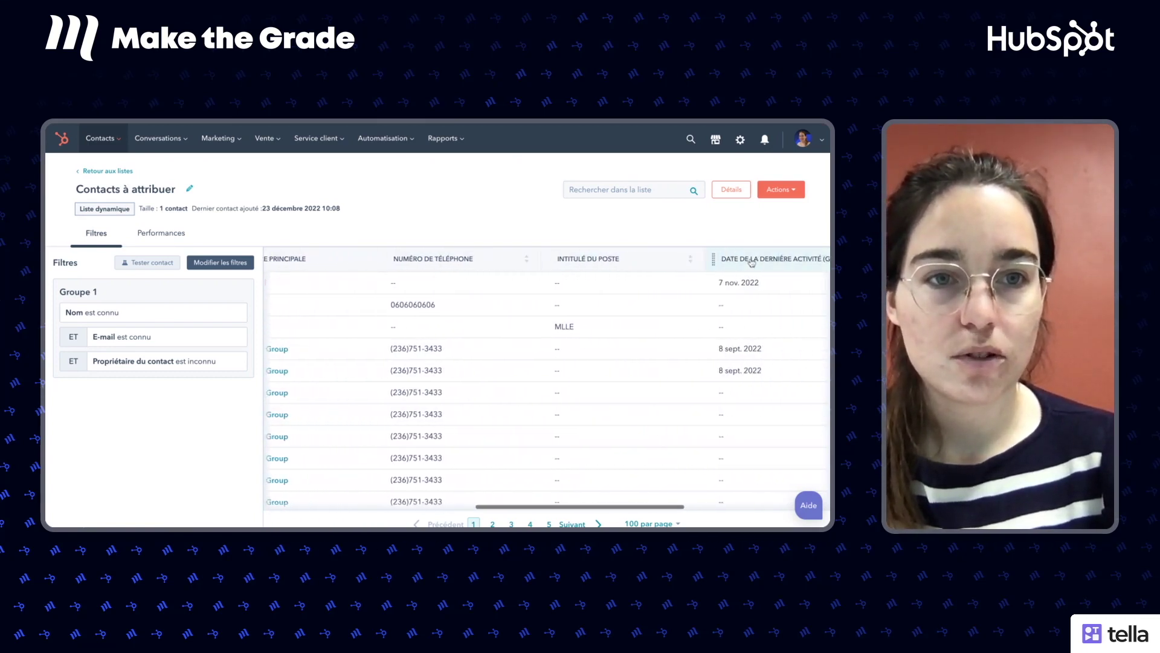
pyautogui.hscroll(-13, 417, 269)
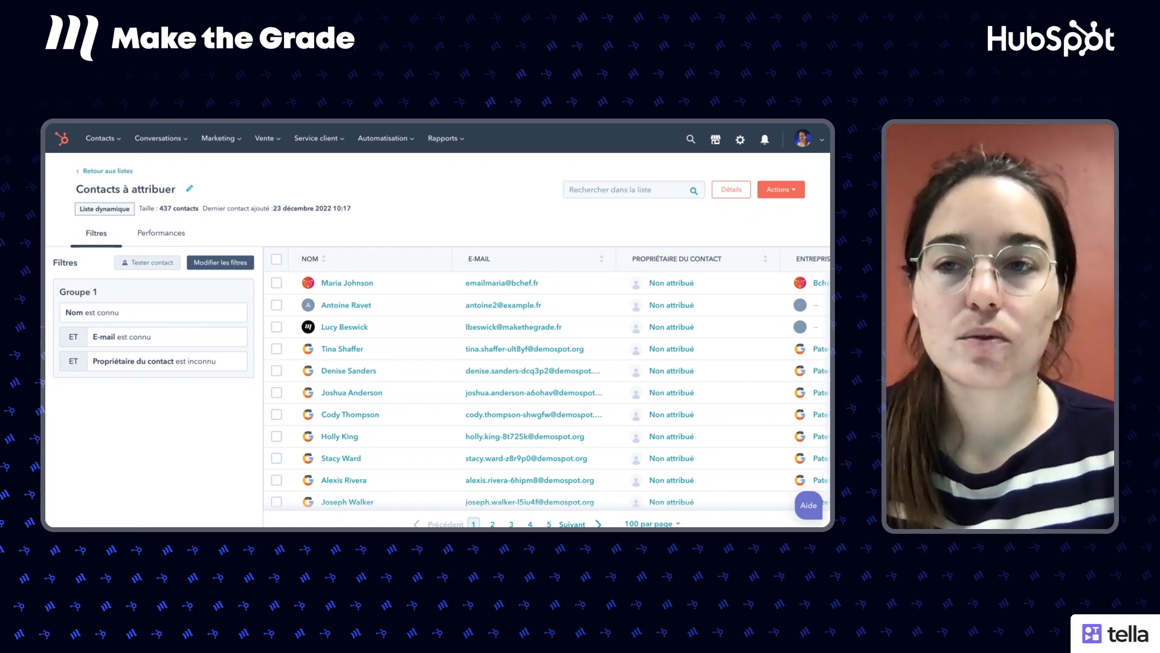
# - Open the list's performance reports and examine the "Taille de la liste" chart over time
pyautogui.click(160, 235)
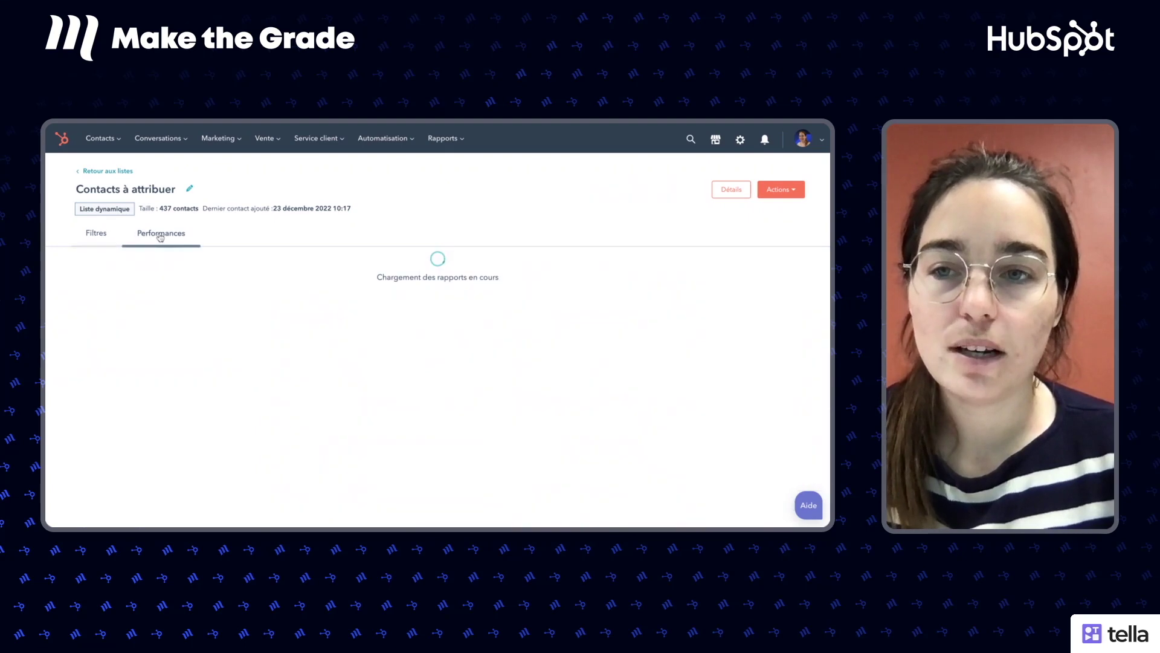
pyautogui.scroll(-5, 48, 309)
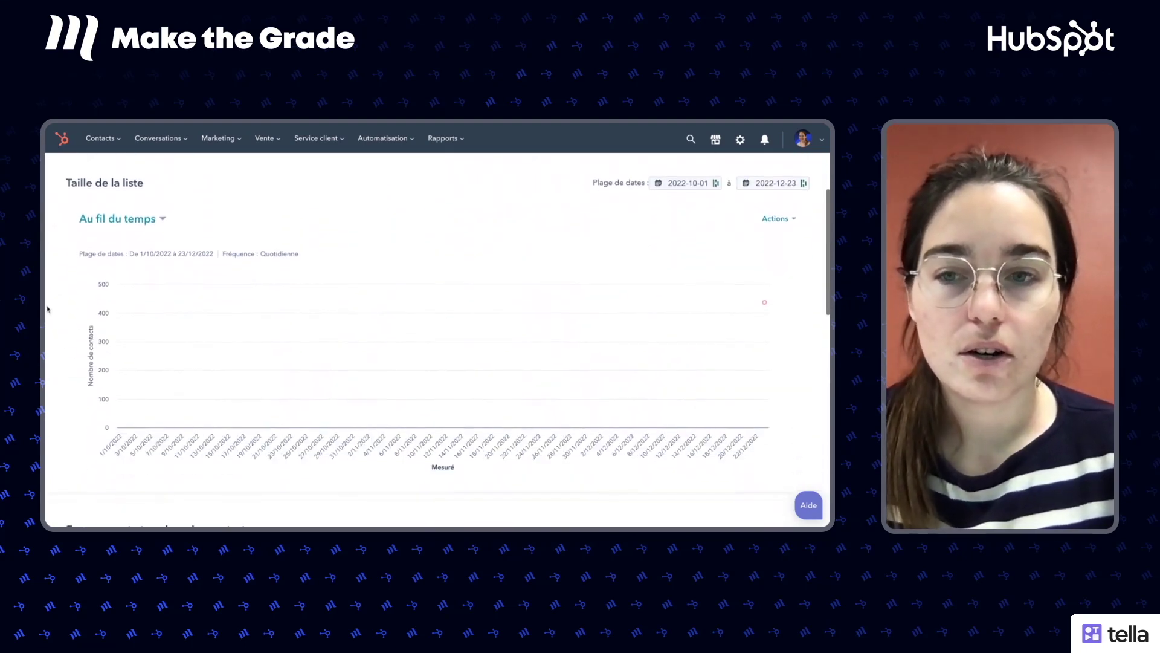
pyautogui.scroll(5, 437, 338)
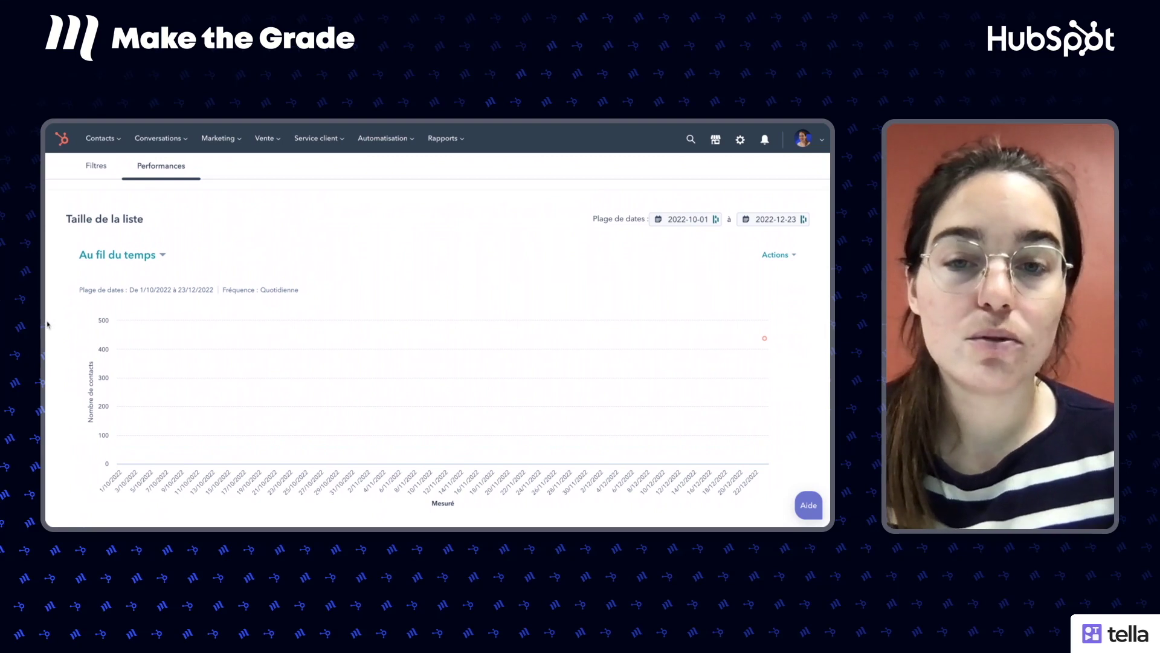
pyautogui.scroll(-1, 47, 325)
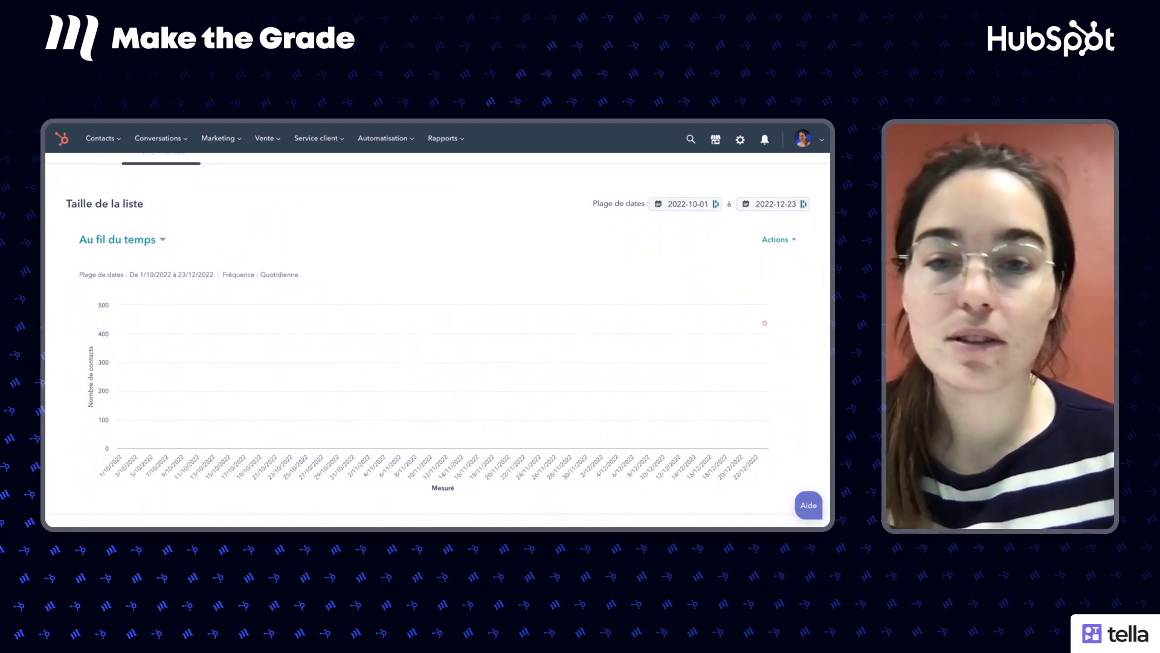
pyautogui.scroll(-4, 47, 312)
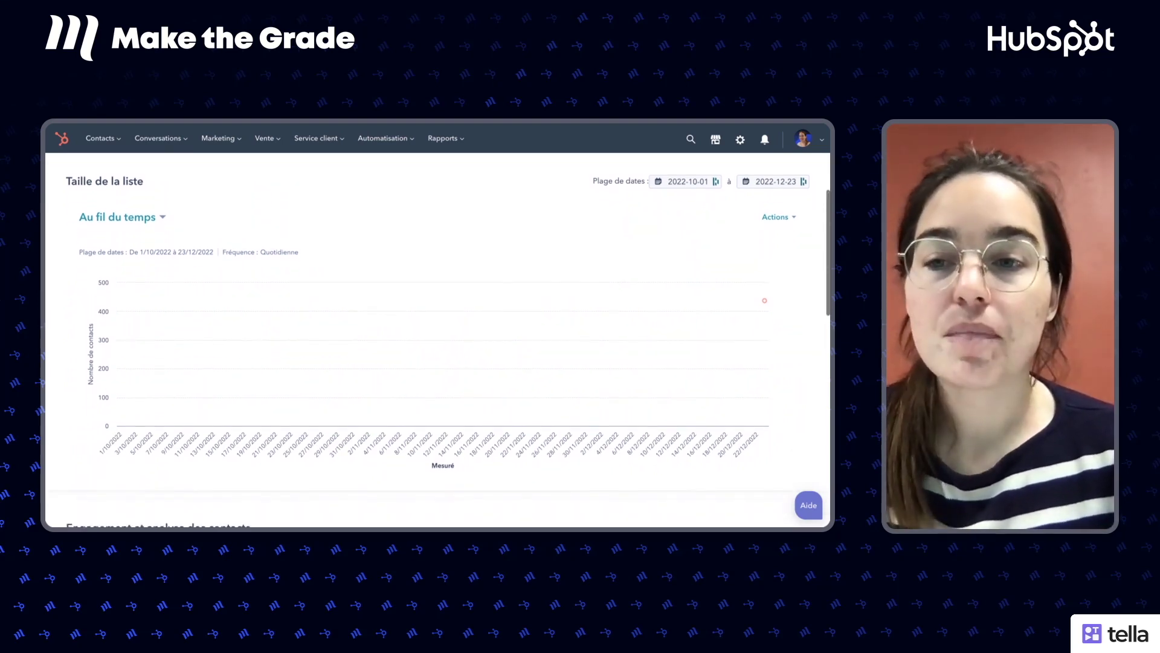
# - Segment the "Engagement et analyse des contacts" chart by "Pays" and inspect the details of its largest slices
pyautogui.scroll(-2, 47, 312)
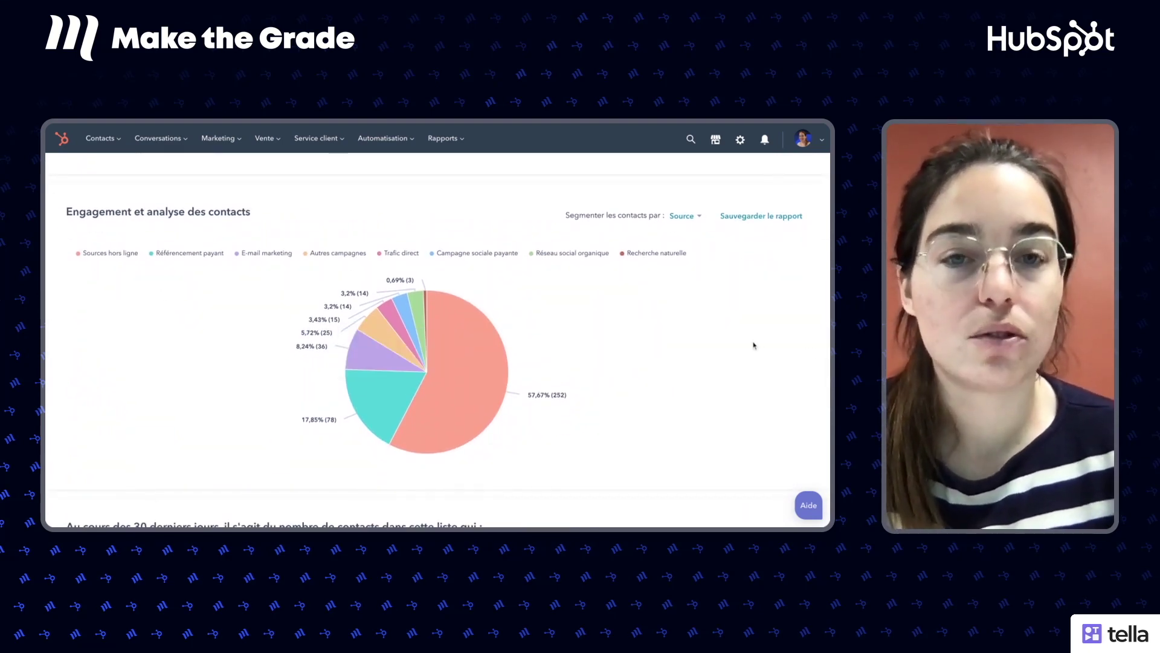
pyautogui.click(695, 218)
pyautogui.click(676, 267)
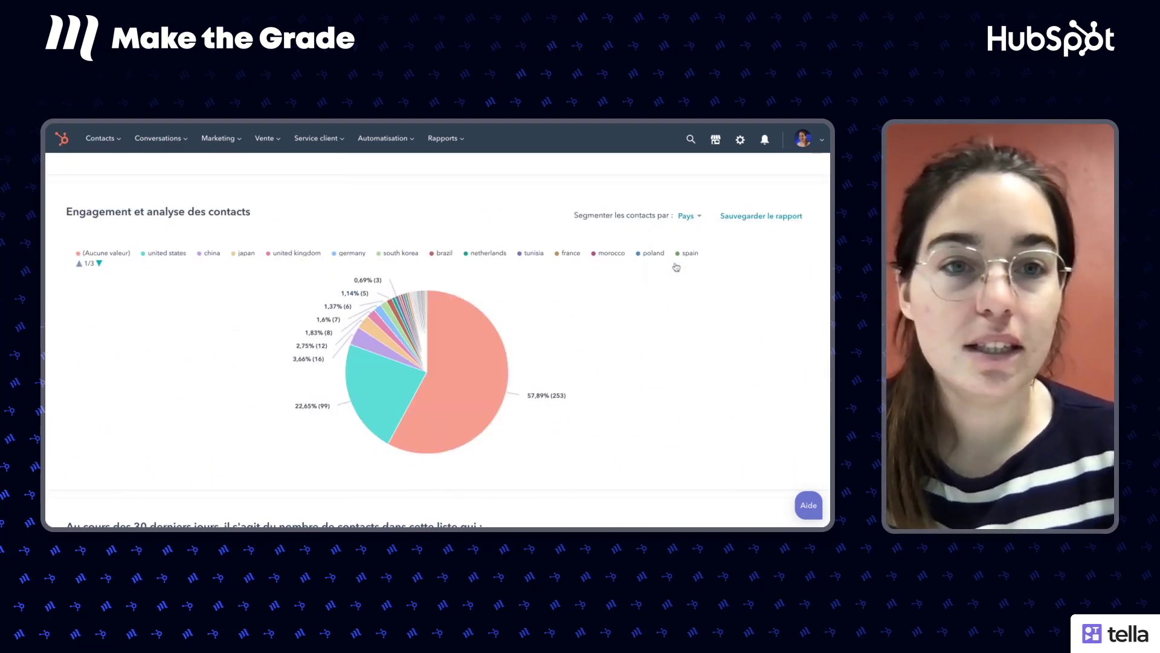
pyautogui.moveTo(468, 348)
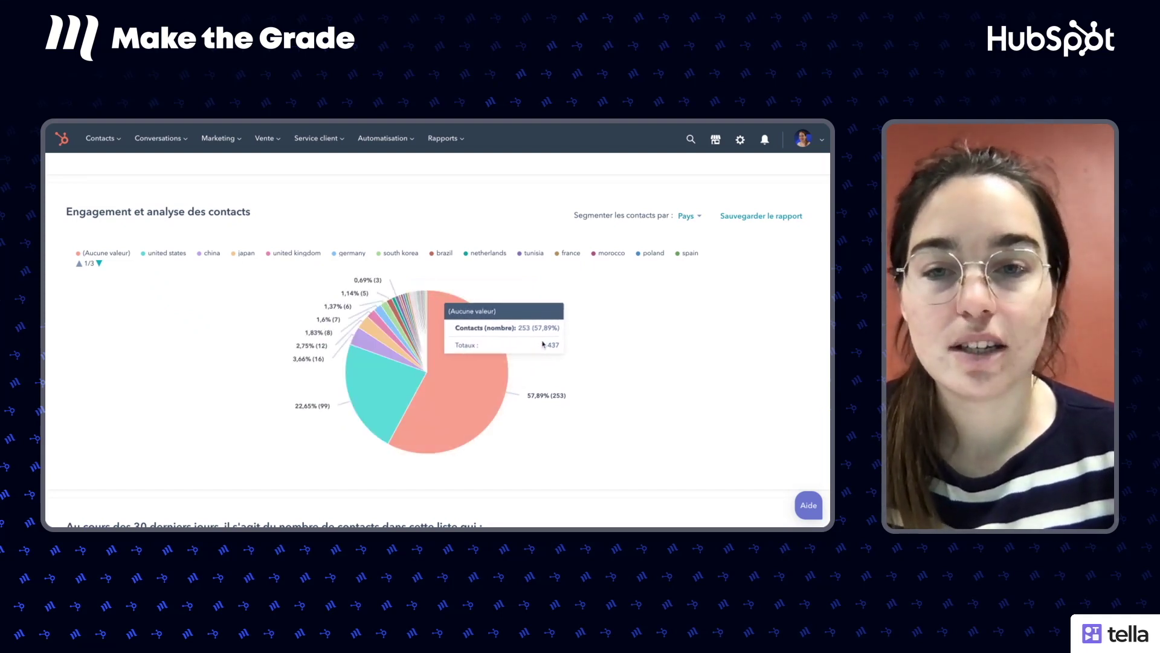
pyautogui.moveTo(375, 379)
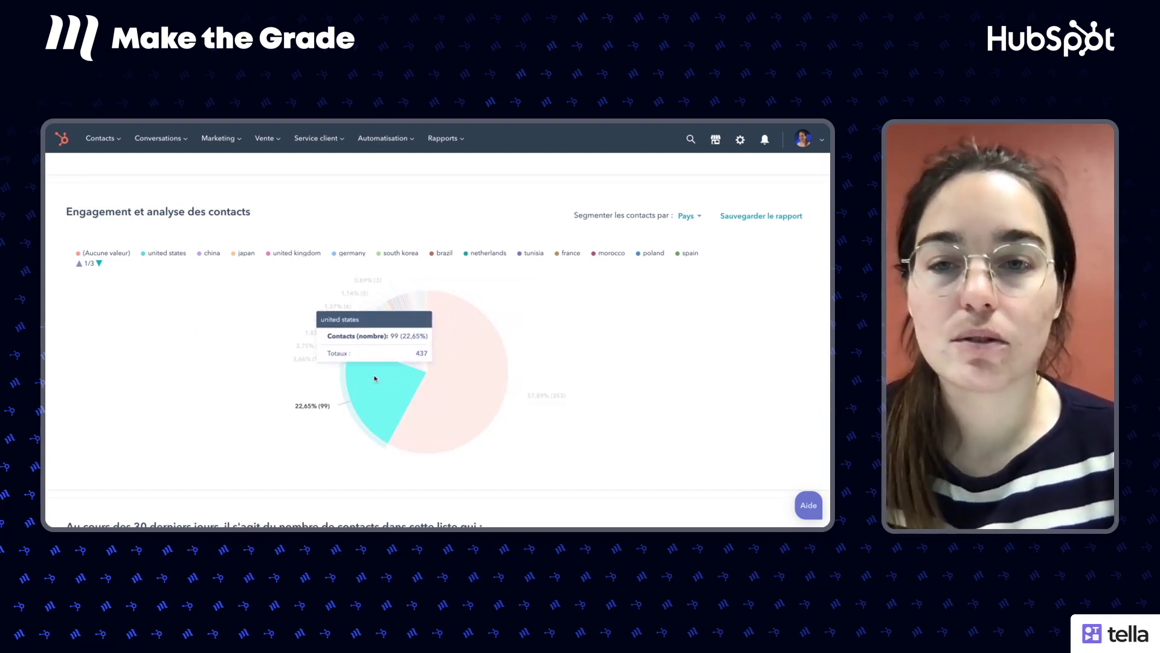
# - Segment the "Engagement et analyse des contacts" chart by "Phase du cycle de vie" and view the breakdown
pyautogui.click(686, 217)
pyautogui.click(687, 289)
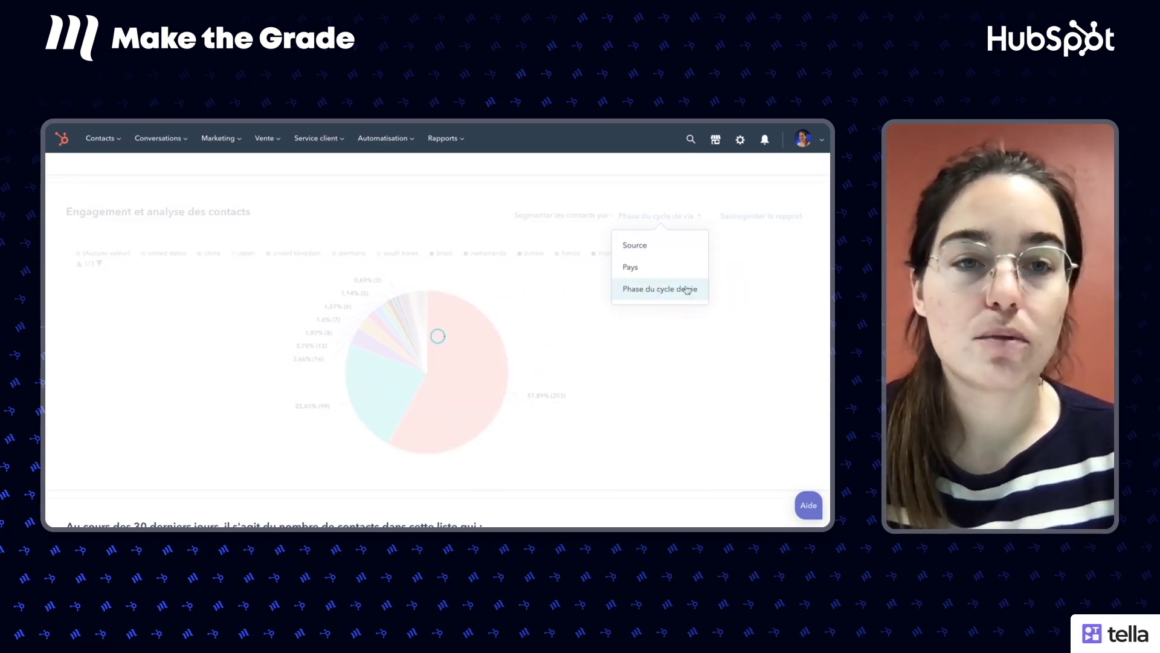
pyautogui.scroll(-1, 642, 375)
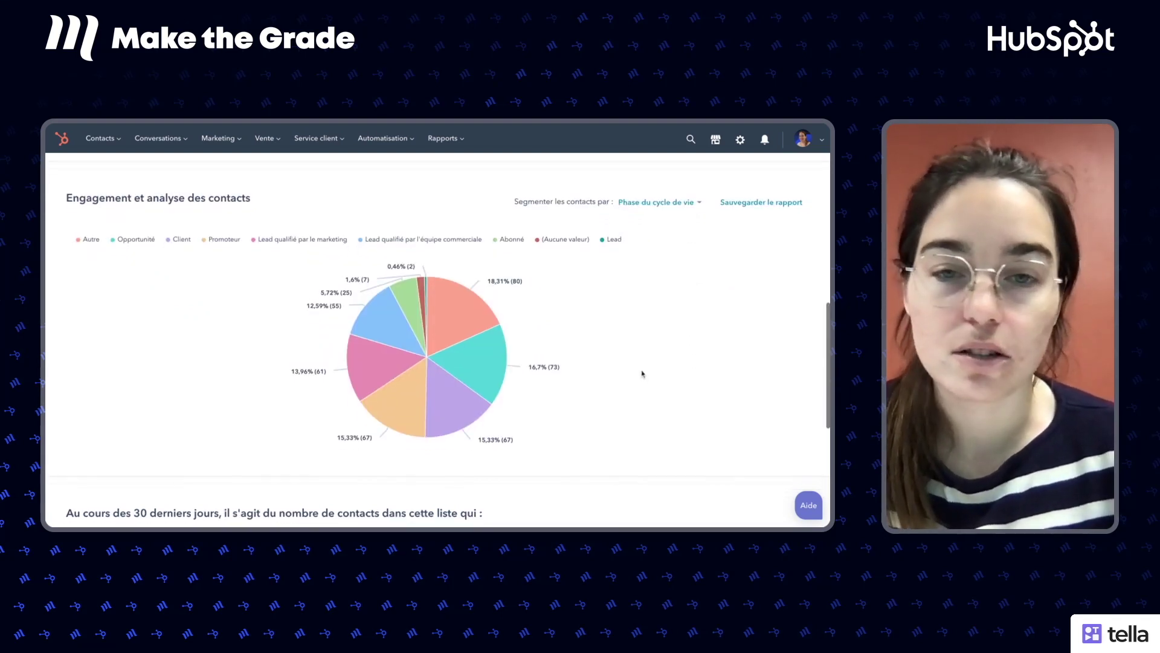
# - Examine the chart of contact events over the last 30 days at the end of the performance reports
pyautogui.scroll(-4, 642, 374)
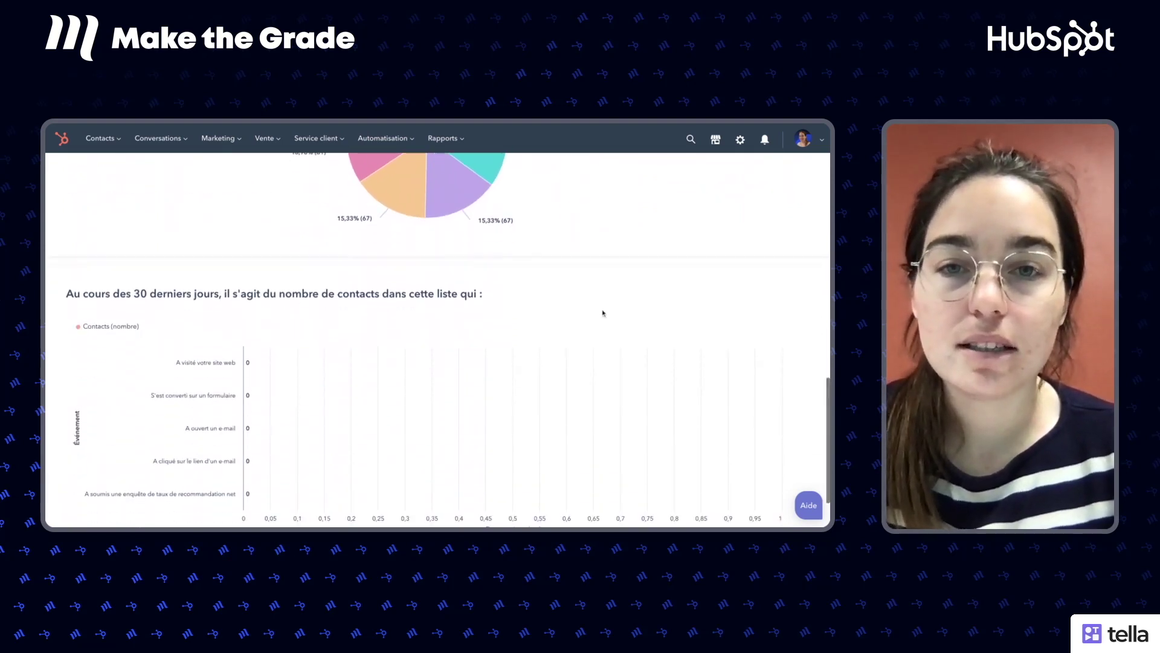
pyautogui.scroll(-1, 602, 312)
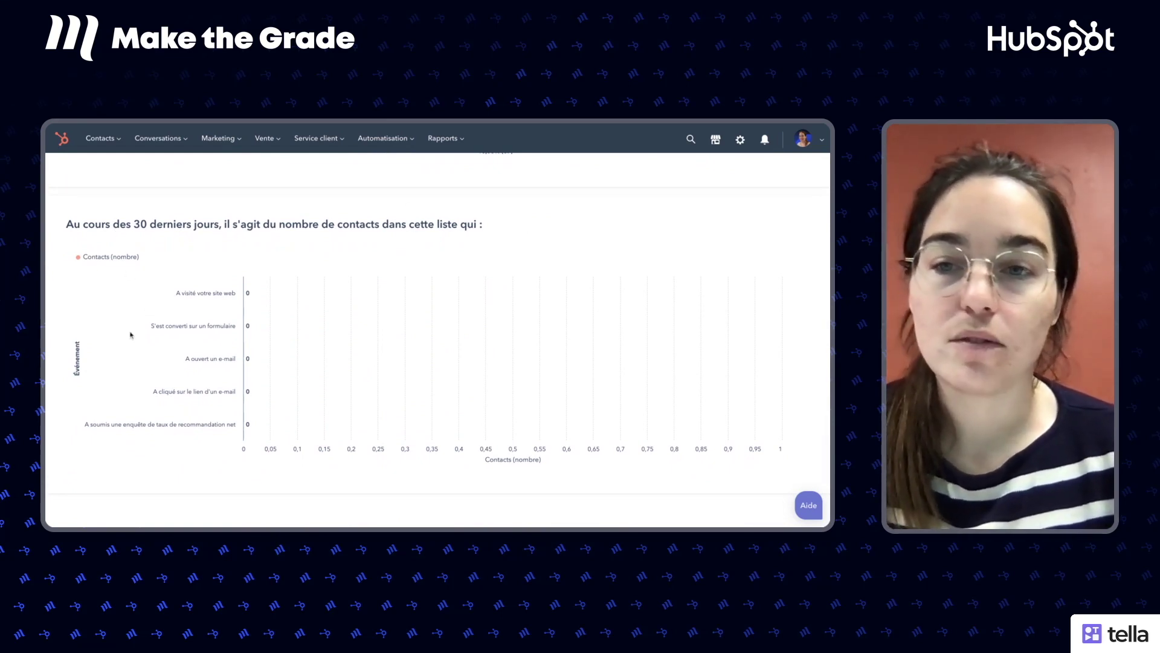
pyautogui.scroll(10, 135, 380)
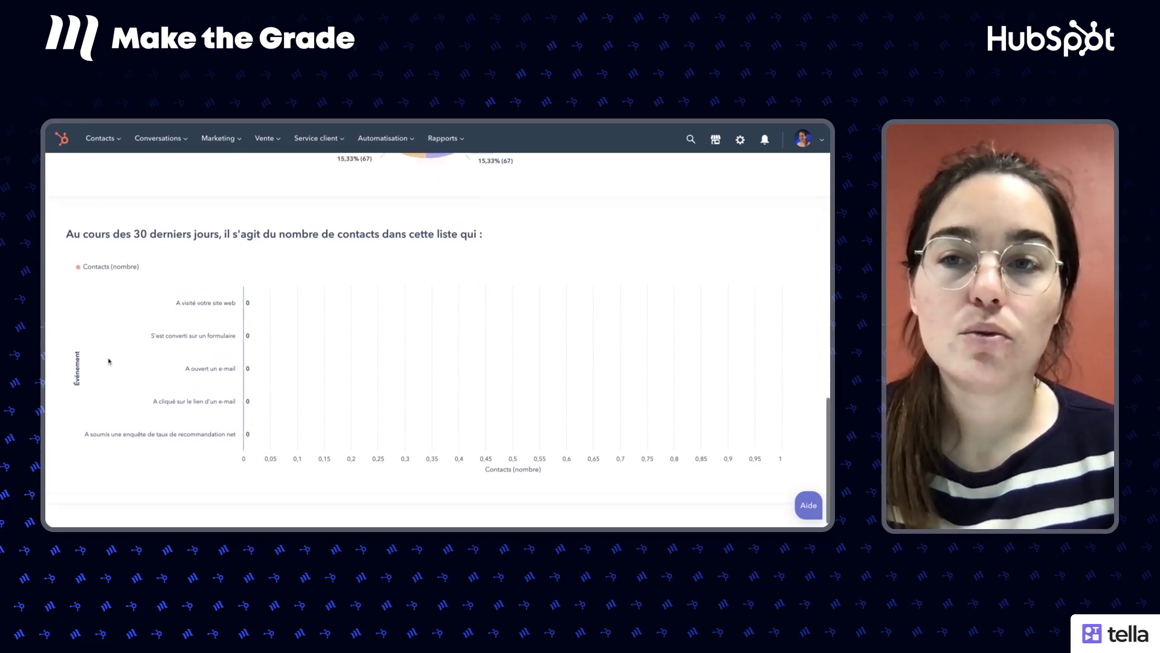